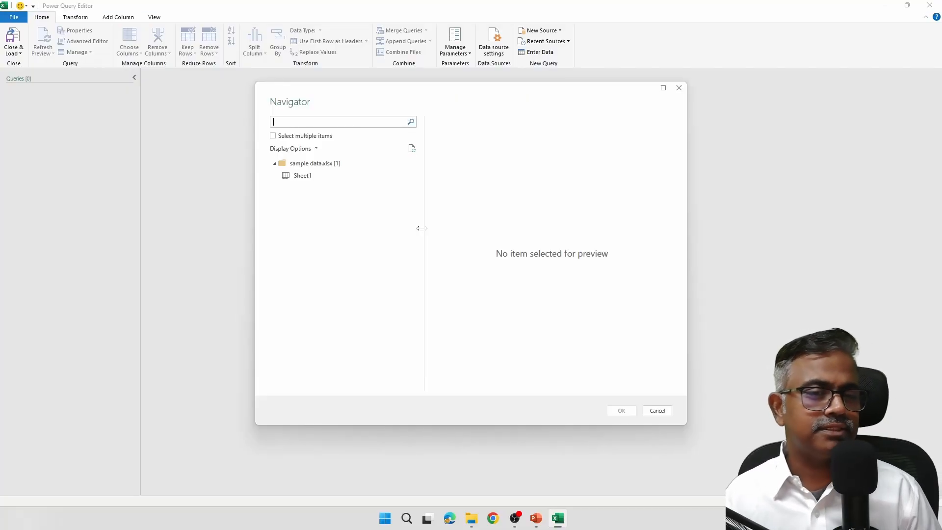
Load Sheet1 from sample data.xlsx into a query and remove its Changed Type step.
click(316, 179)
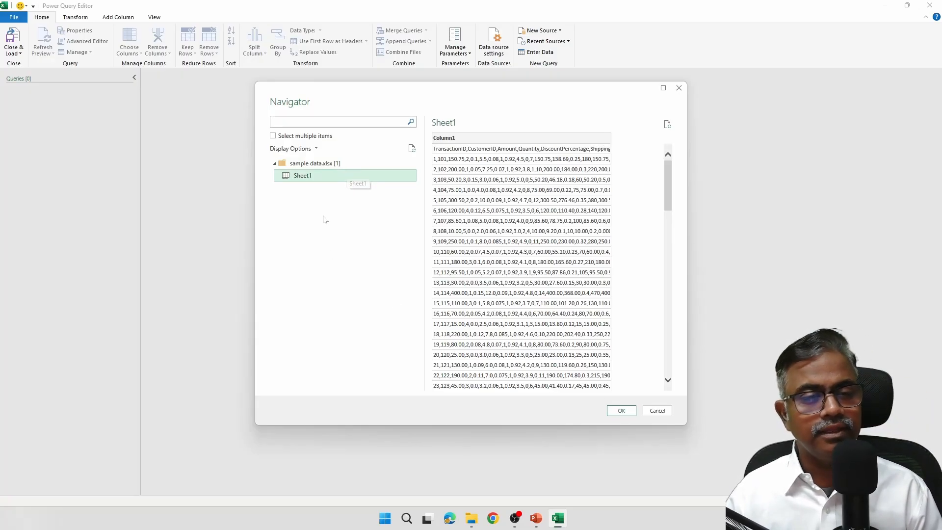
click(617, 410)
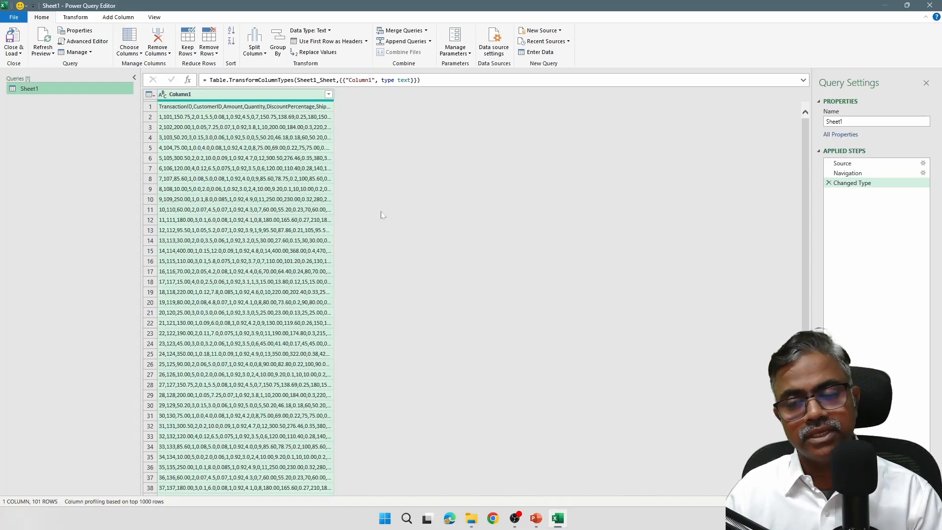
click(829, 183)
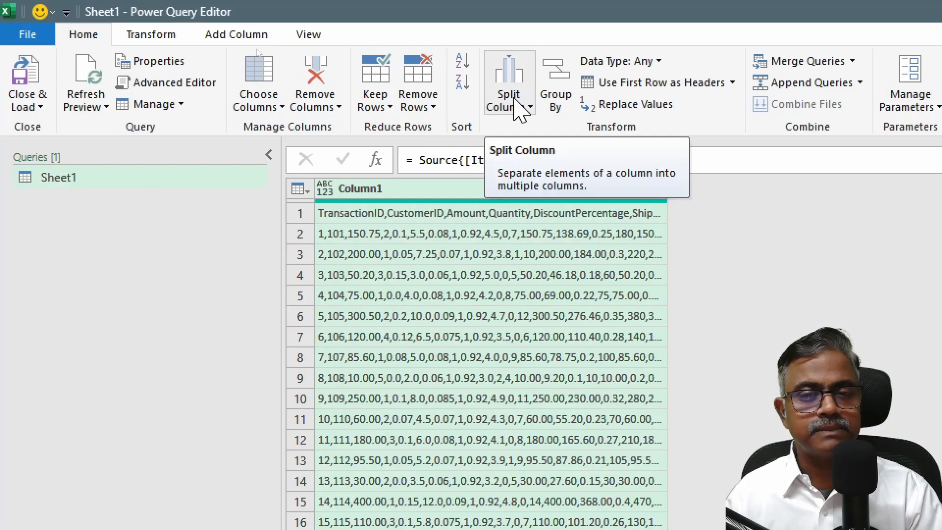
Split Column1 by the comma delimiter at each occurrence.
click(516, 102)
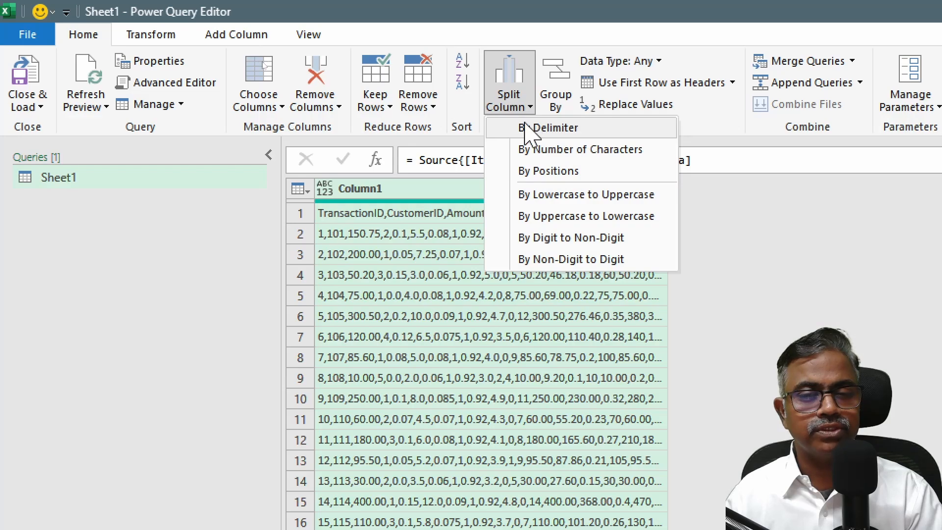
click(552, 129)
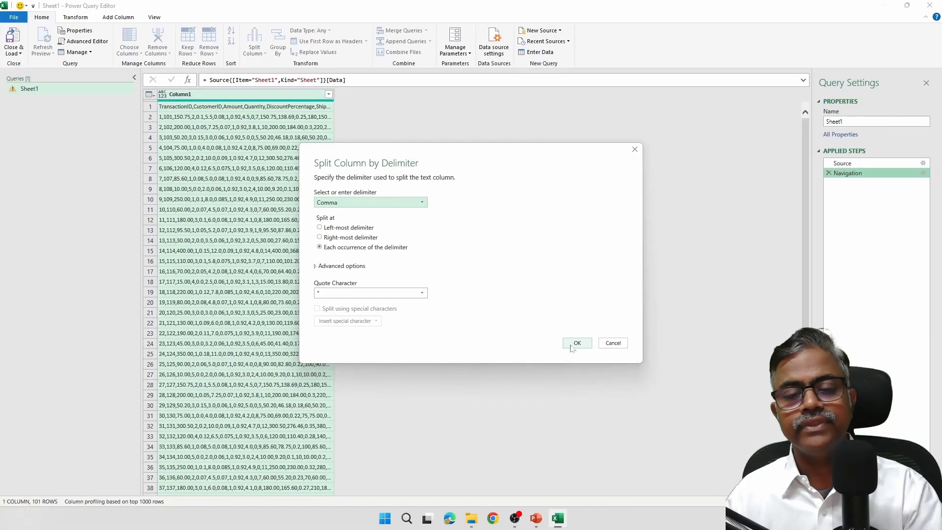
click(829, 423)
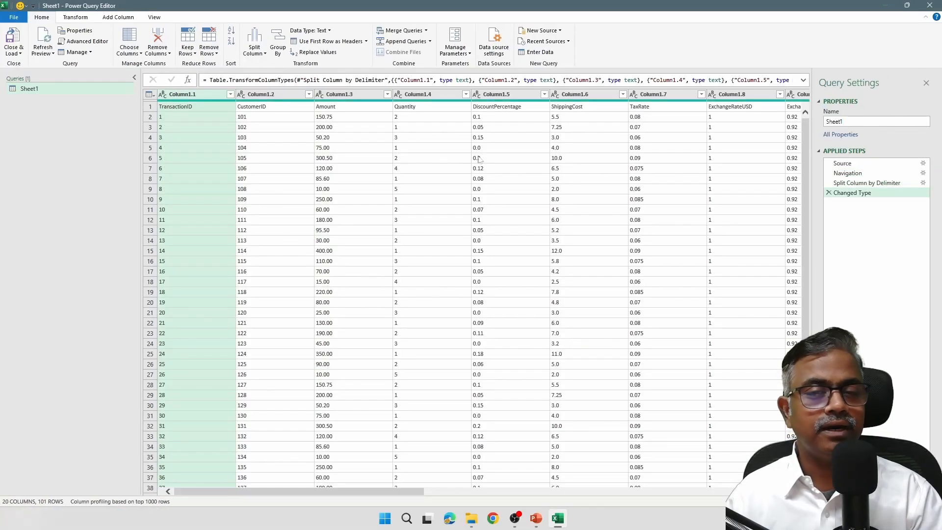
Remove the Changed Type step that follows the split and promote the first row to column headers.
click(829, 193)
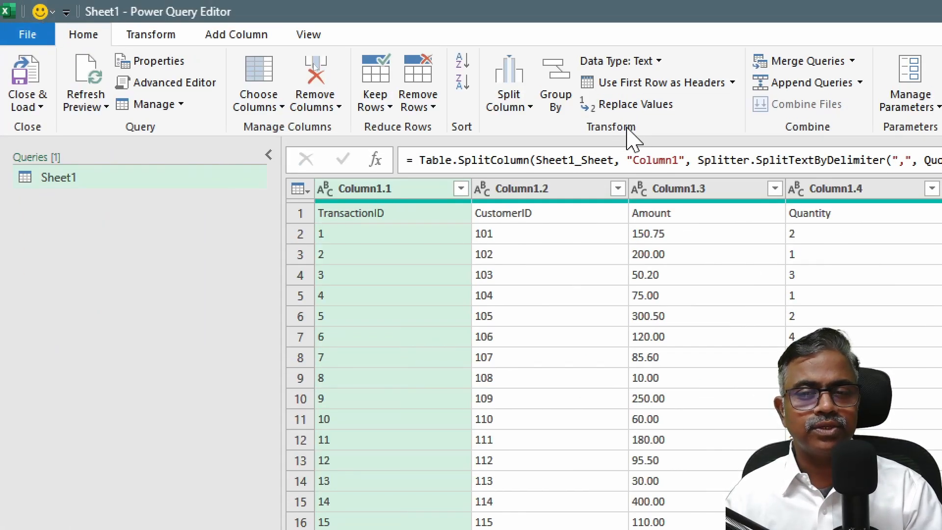
click(657, 83)
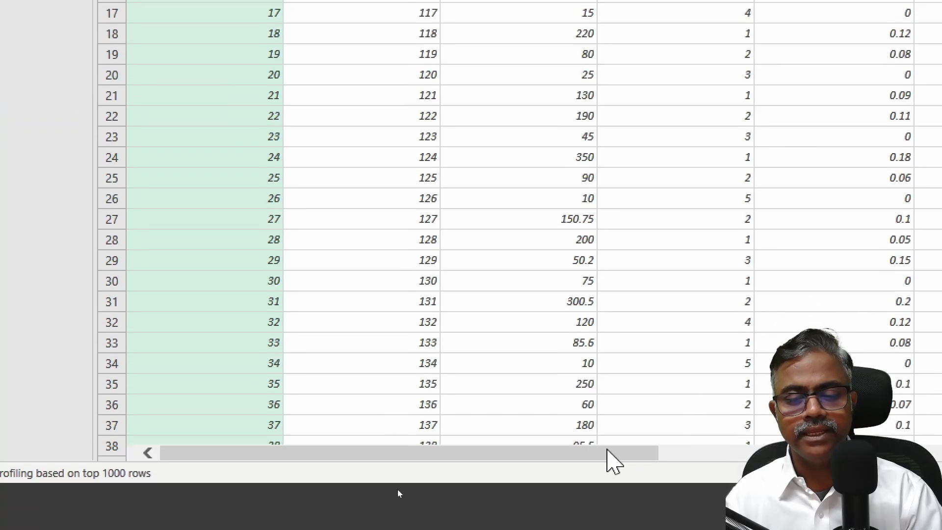
Review the table's columns and compare the number operations offered for transforming existing columns with those for adding new columns.
drag(607, 450, 823, 454)
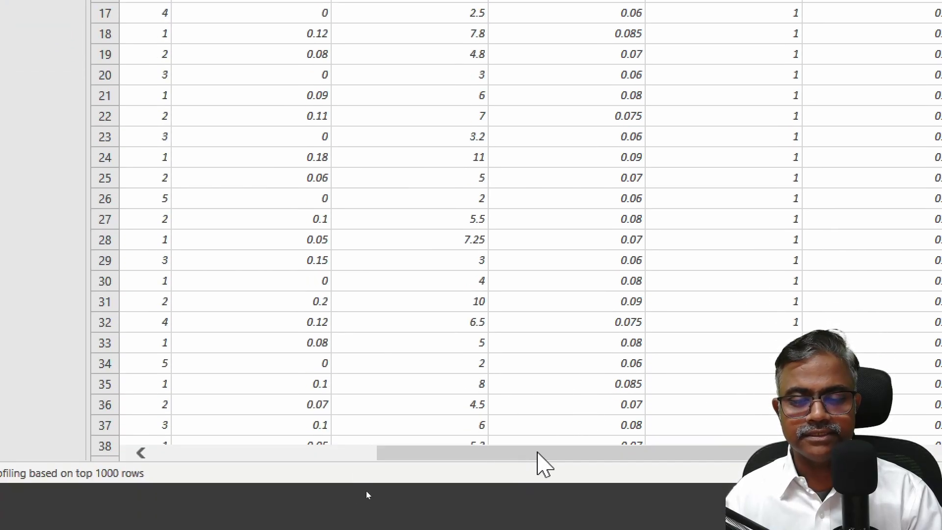
drag(537, 452, 823, 467)
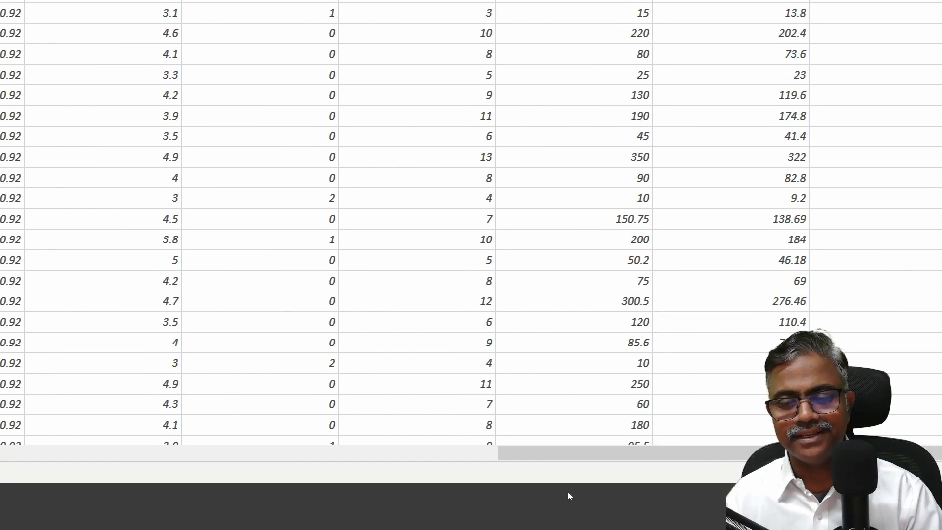
drag(589, 451, 645, 447)
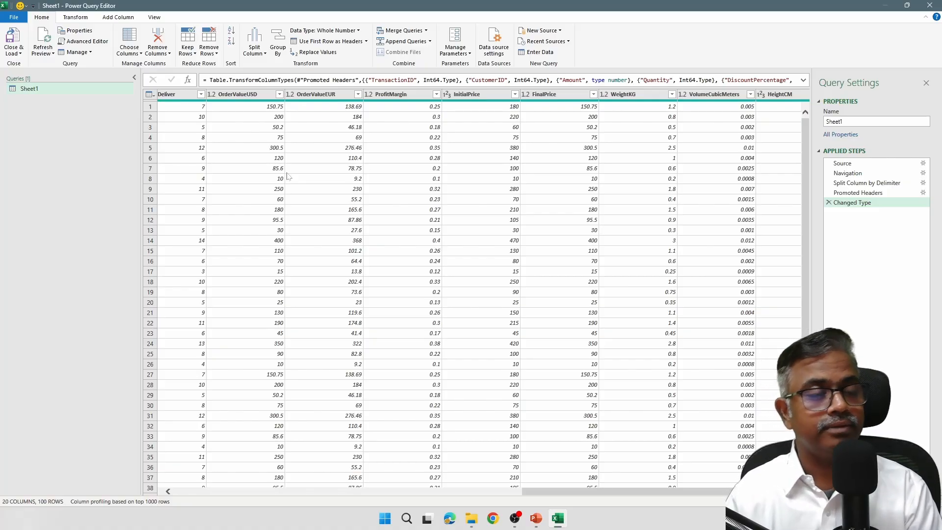
click(76, 17)
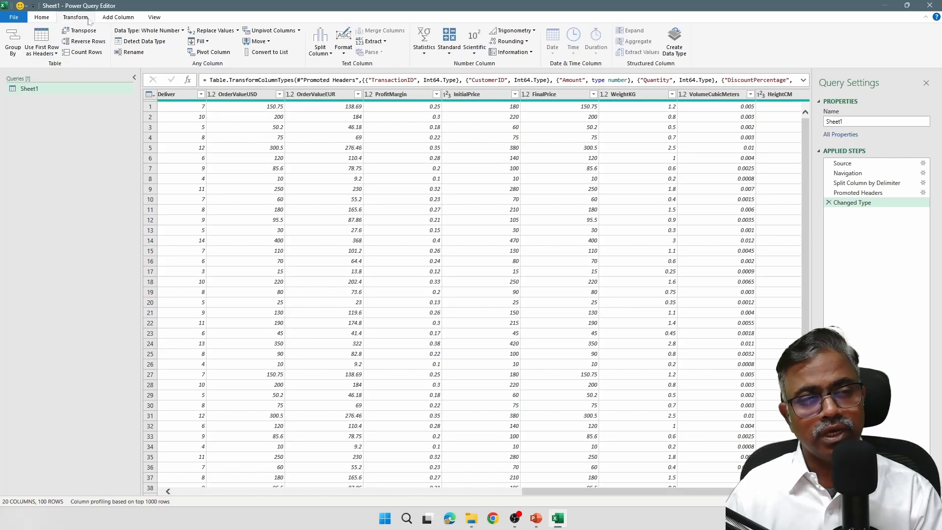
click(119, 20)
click(92, 20)
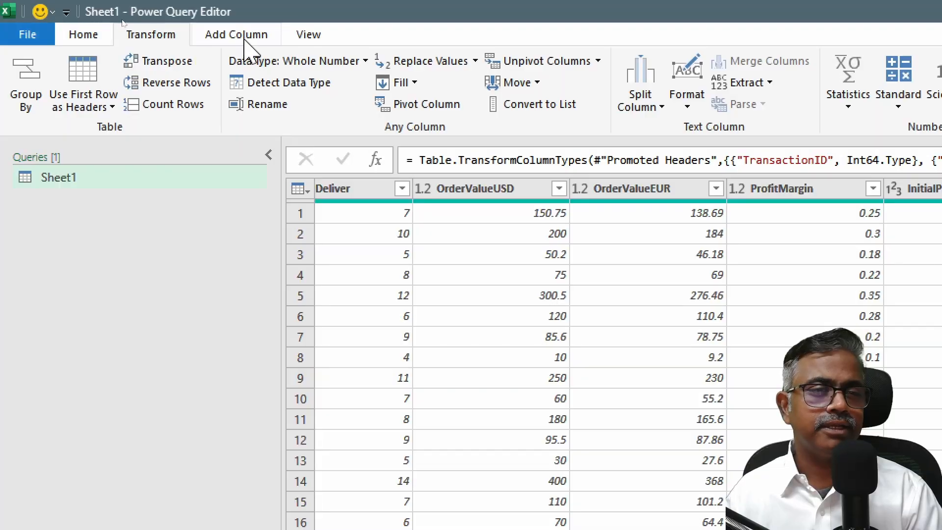
click(244, 38)
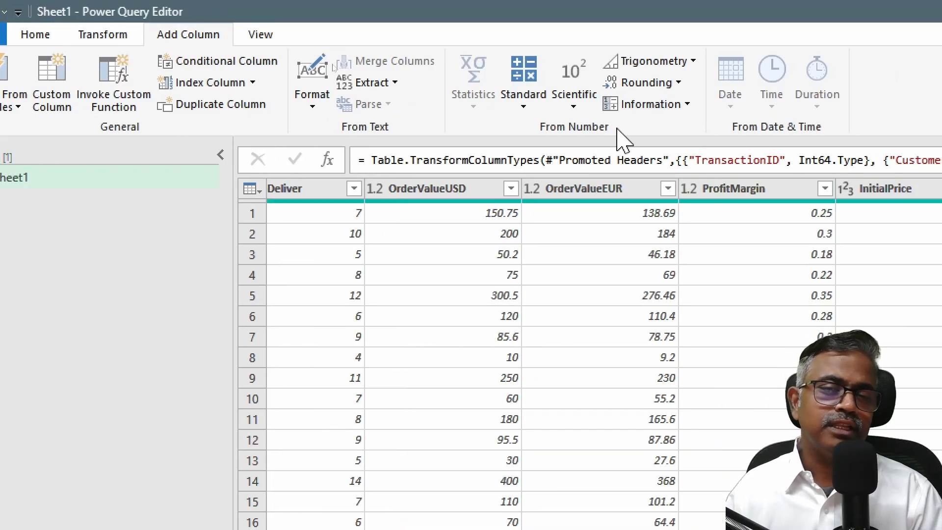
click(96, 37)
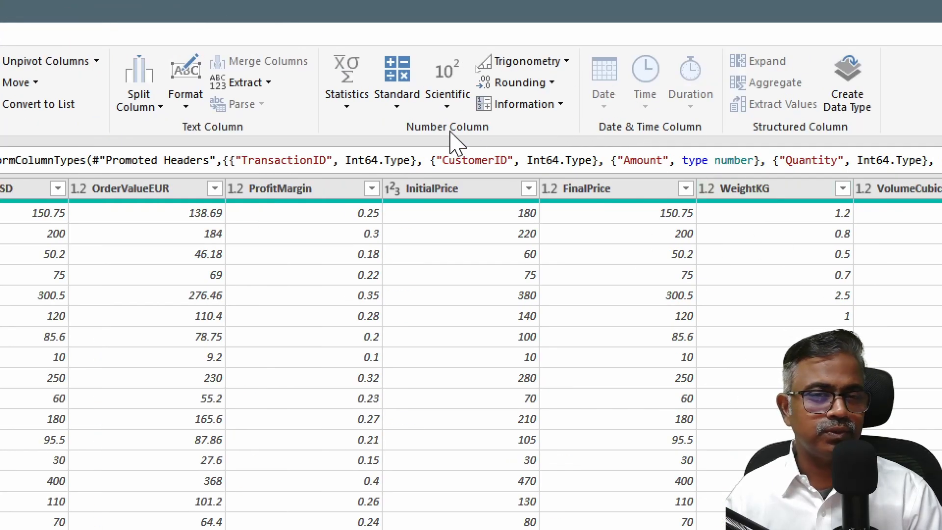
click(120, 36)
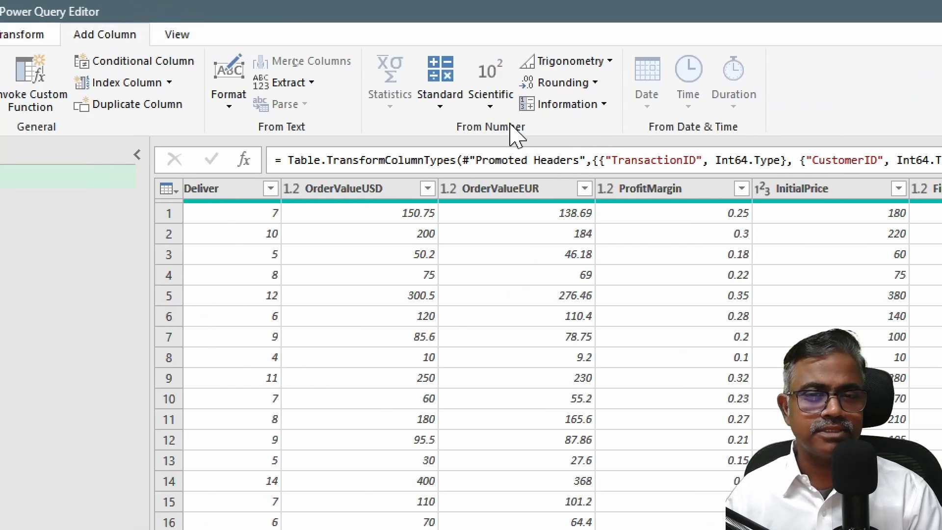
click(31, 35)
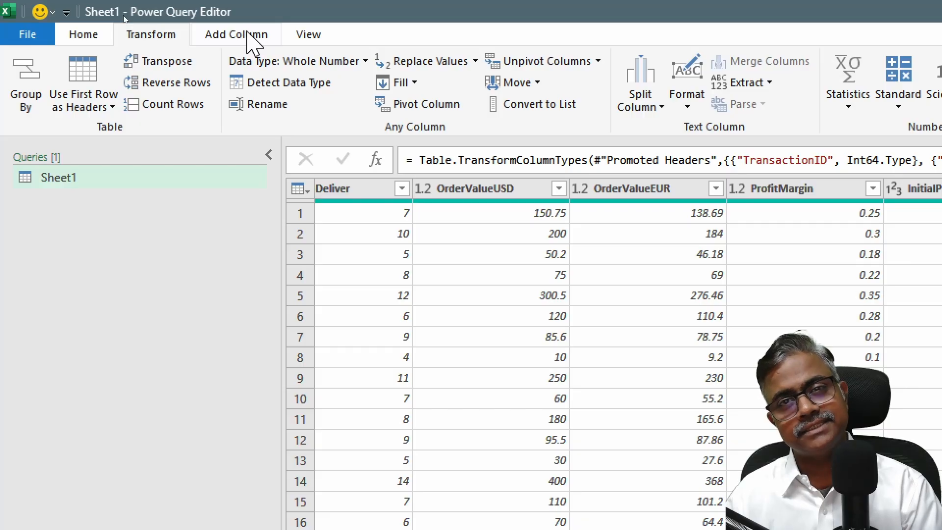
click(248, 34)
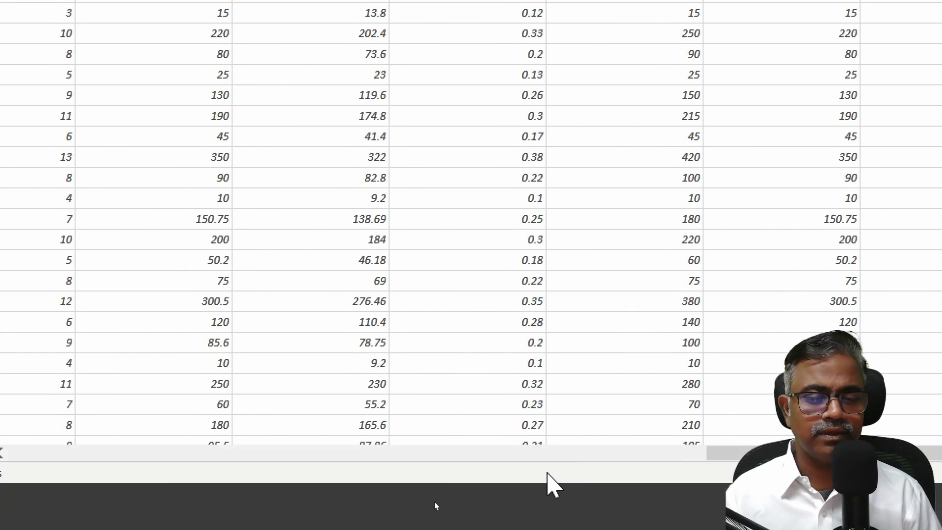
Select the ProductRating column and show the commands that transform existing columns.
drag(765, 453, 467, 448)
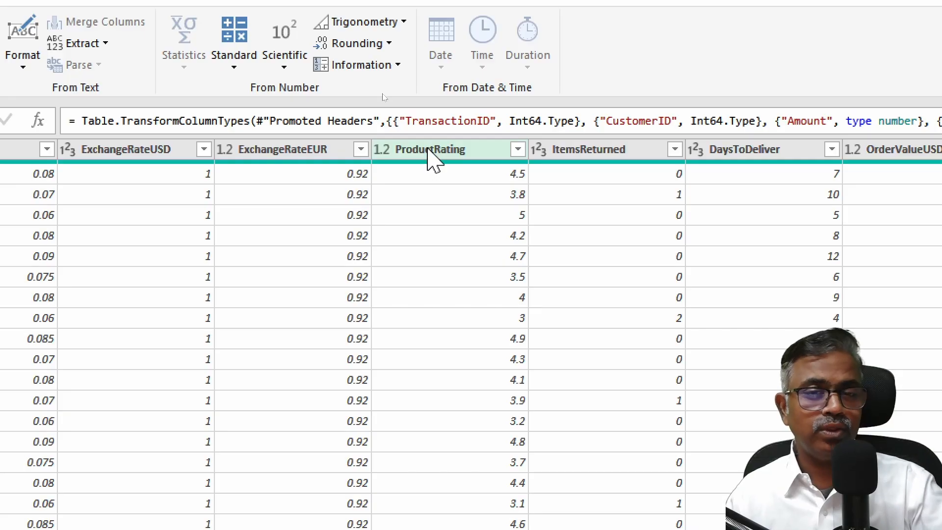
click(432, 149)
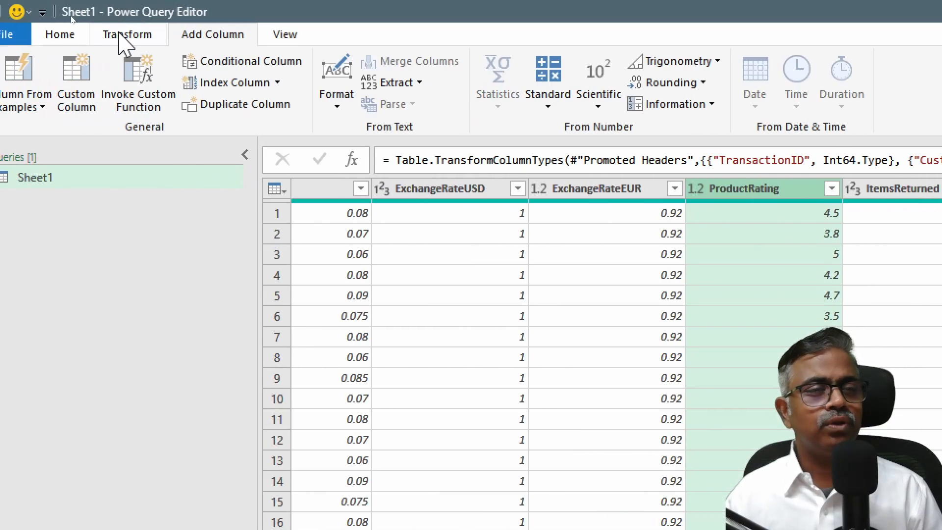
click(120, 35)
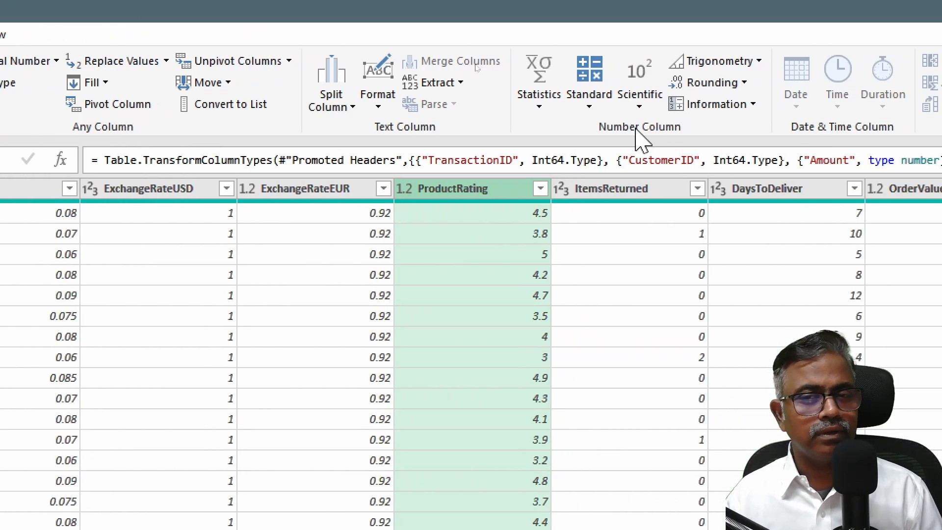
Try rounding the ProductRating column up in place, and delete the resulting Rounded Up step.
click(744, 83)
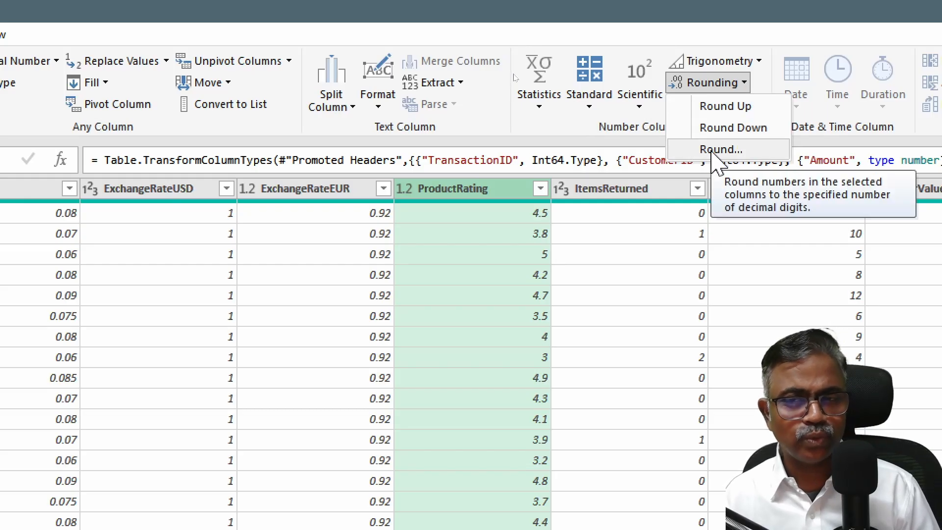
click(731, 108)
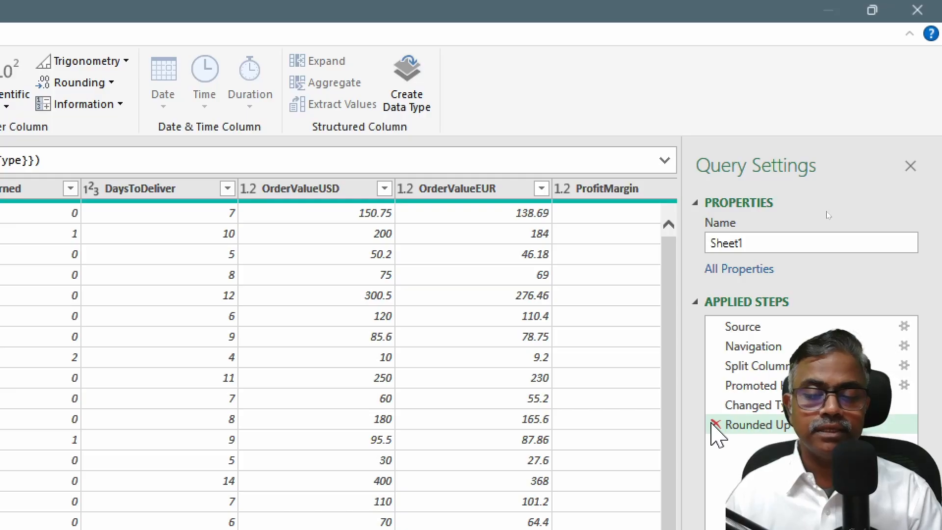
click(715, 425)
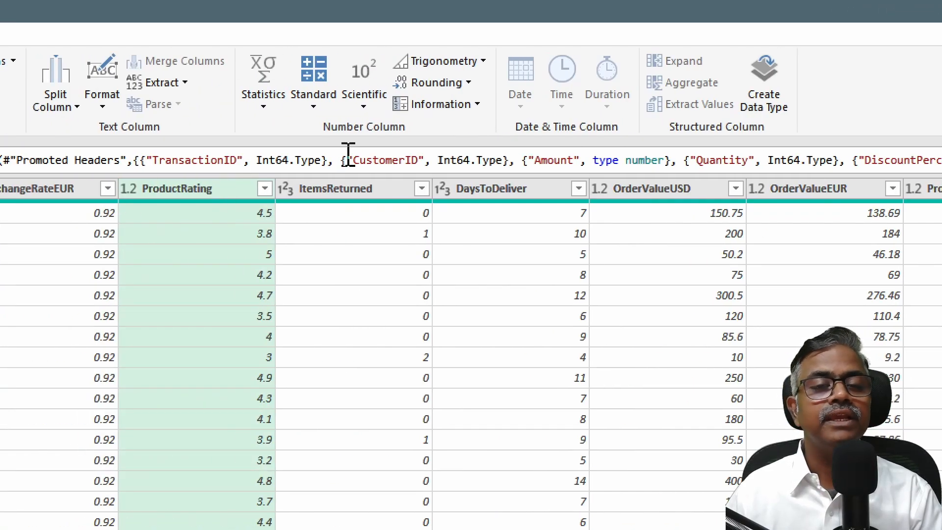
Try rounding the ProductRating column to 0 decimal places, and delete the resulting Rounded Off step.
click(461, 82)
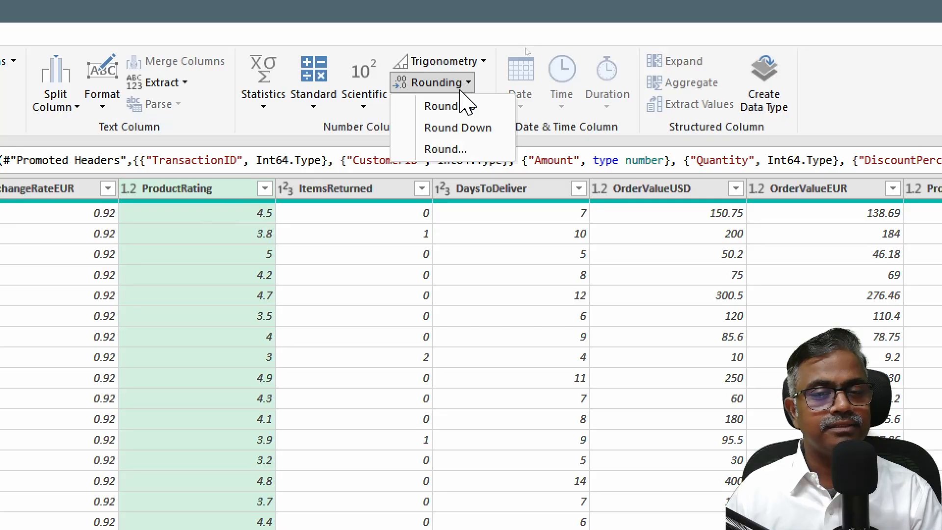
click(444, 152)
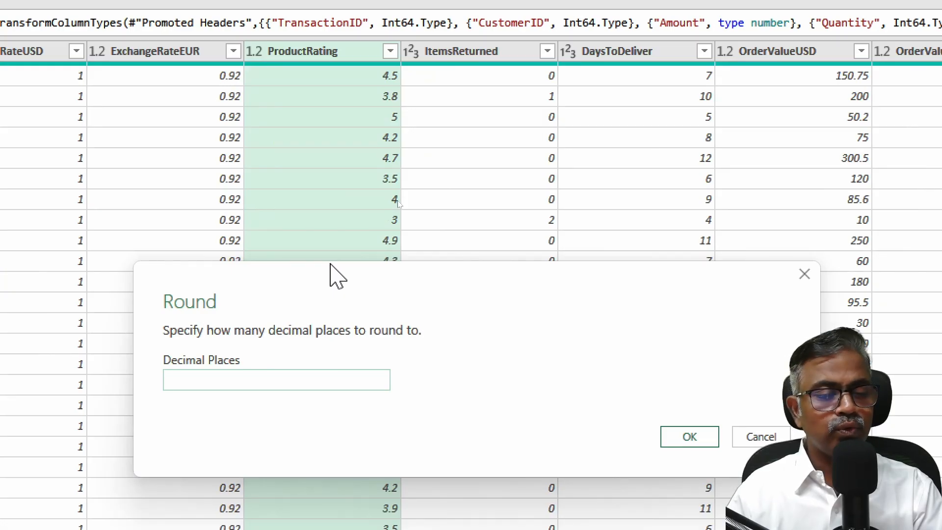
text(0)
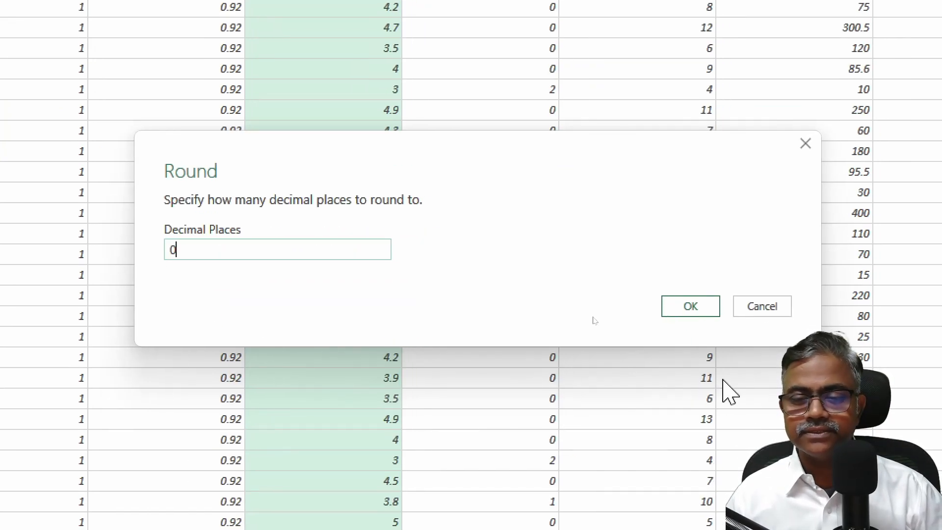
click(697, 308)
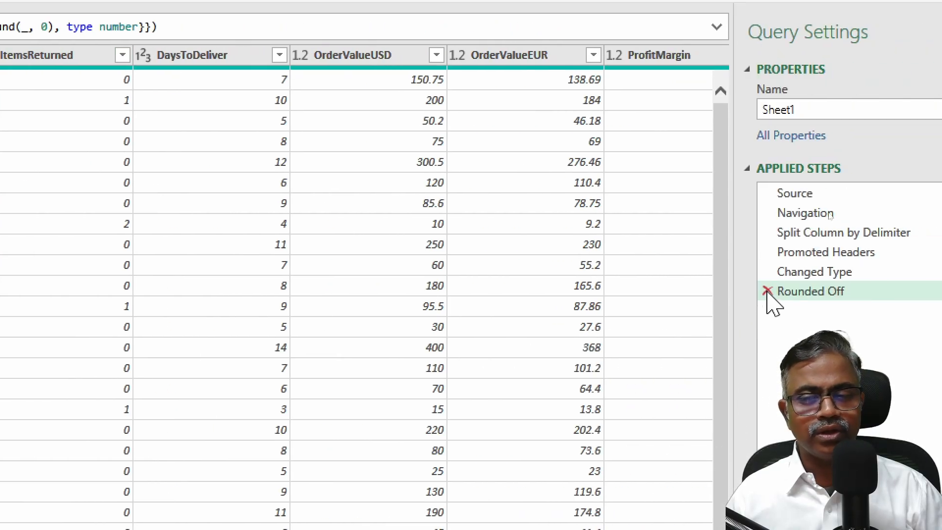
click(767, 291)
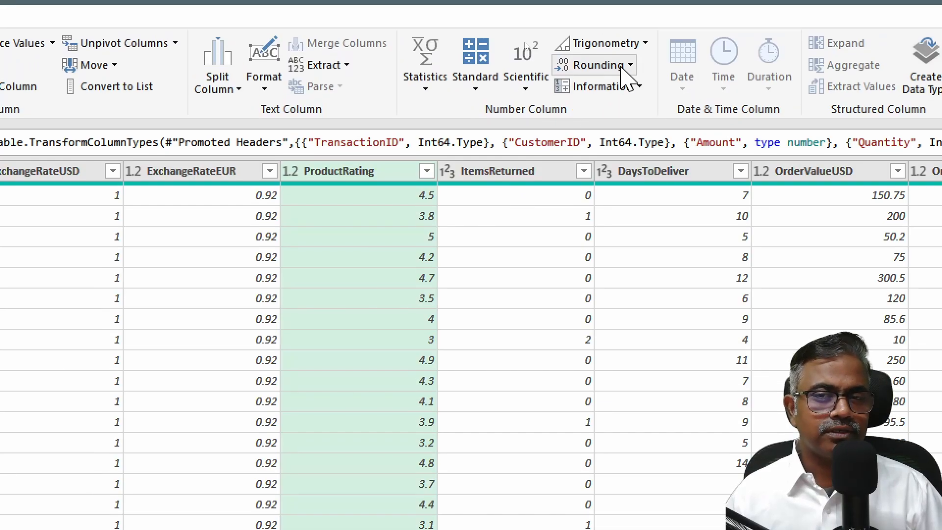
Round the ProductRating column's values up in place.
click(619, 35)
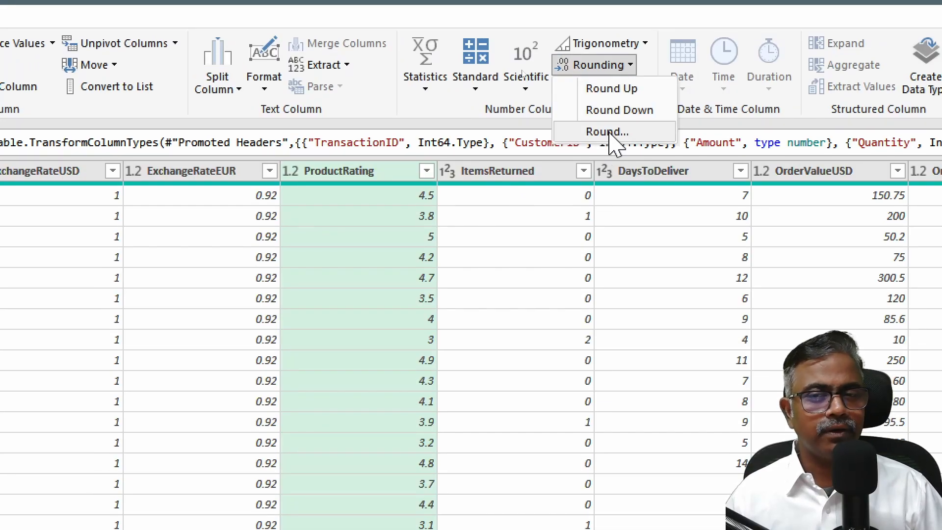
click(621, 89)
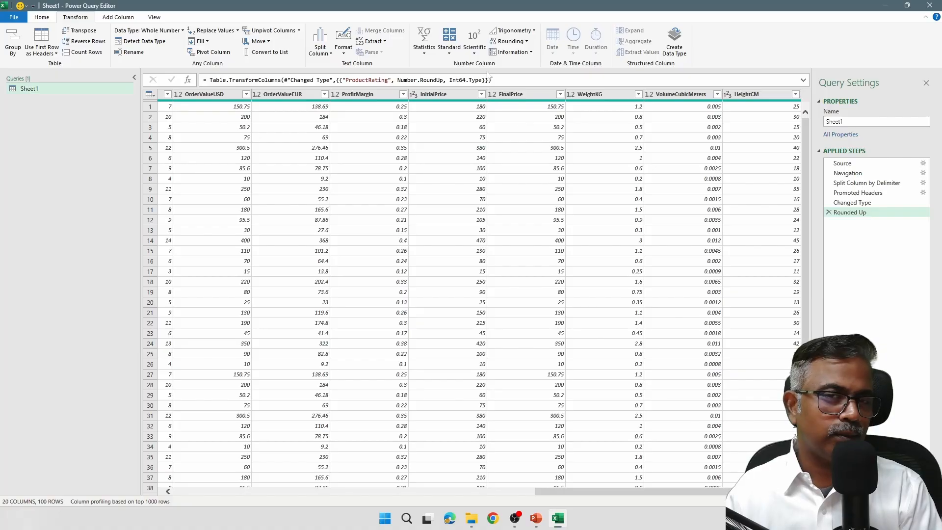
Add a new column that subtracts FinalPrice from InitialPrice.
click(447, 53)
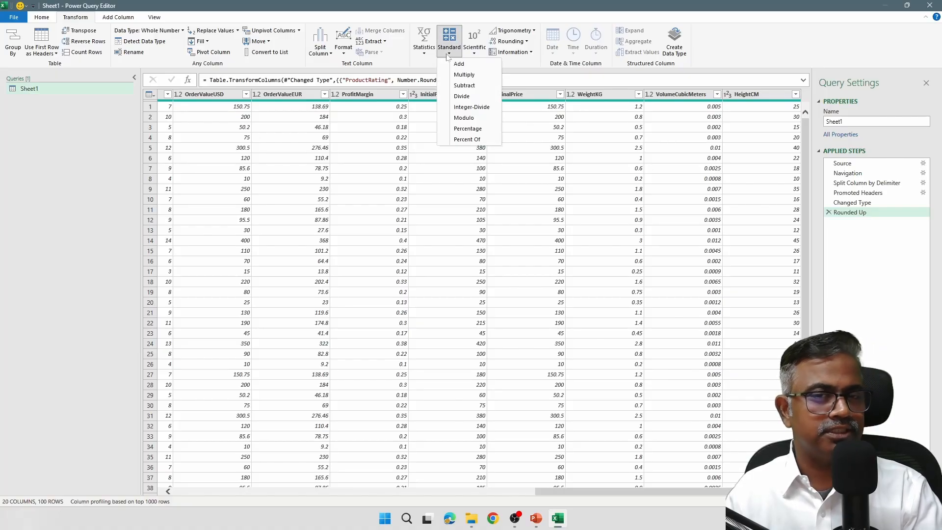
click(447, 54)
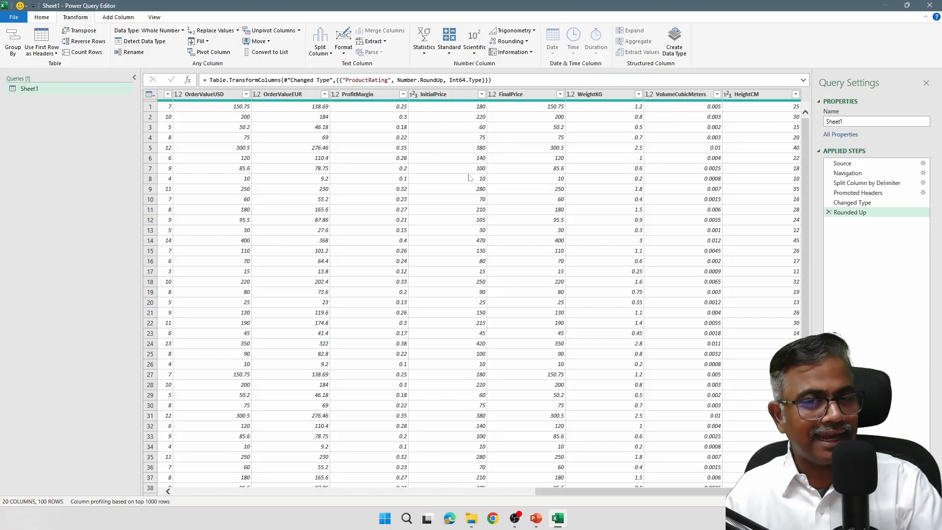
click(455, 96)
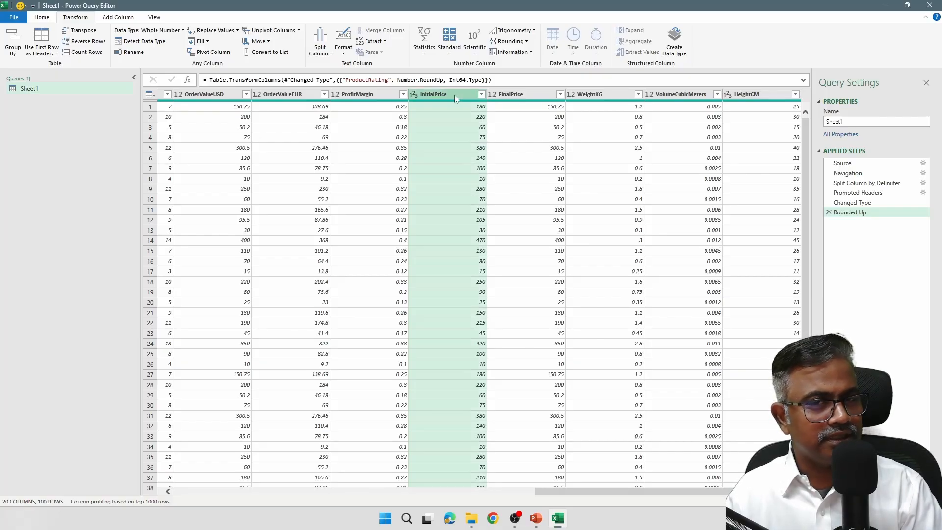
ctrl+click(505, 97)
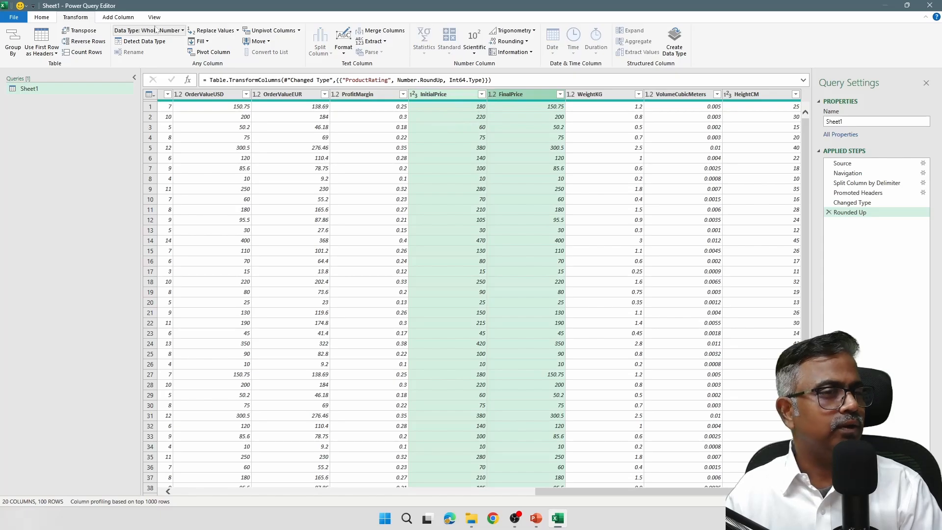
click(132, 19)
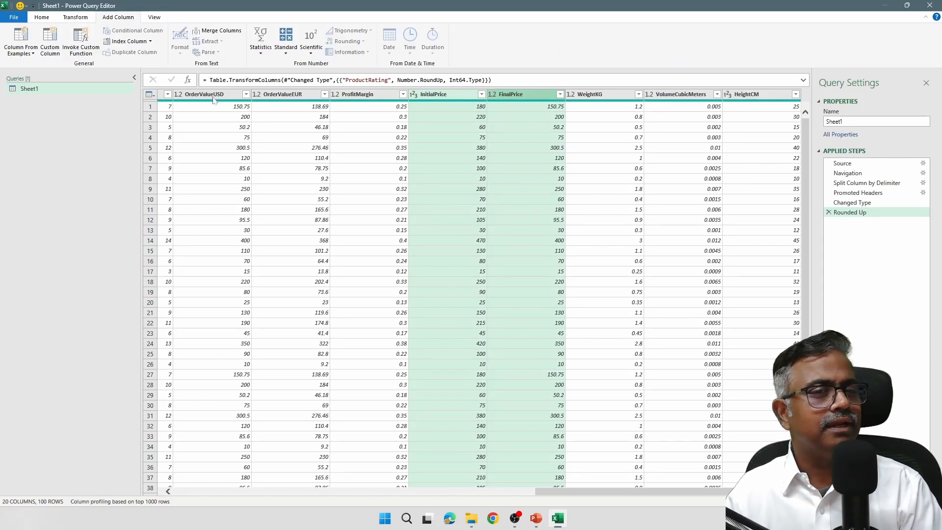
click(86, 18)
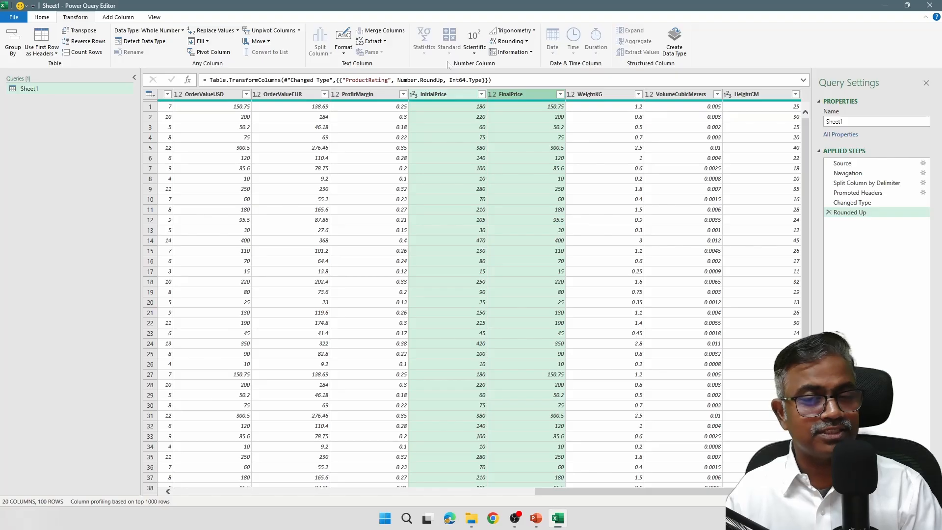
click(127, 18)
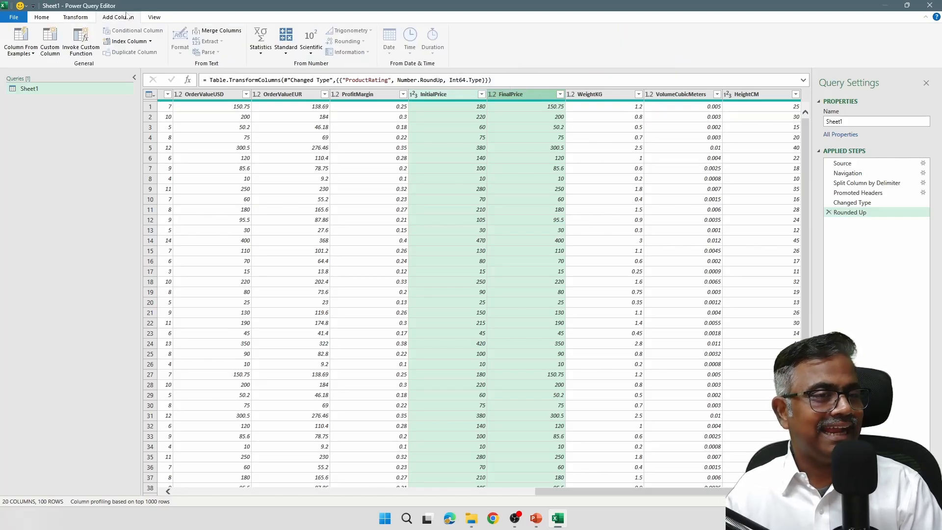
click(283, 48)
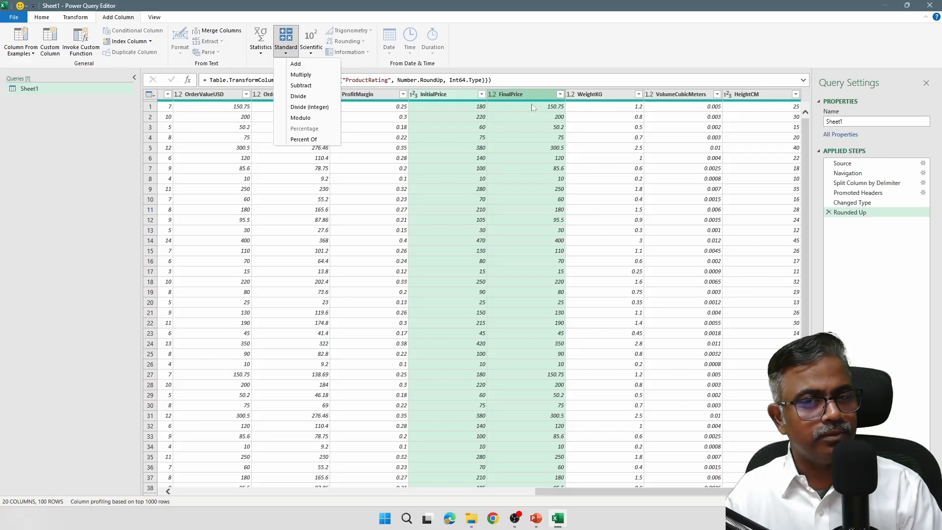
click(301, 86)
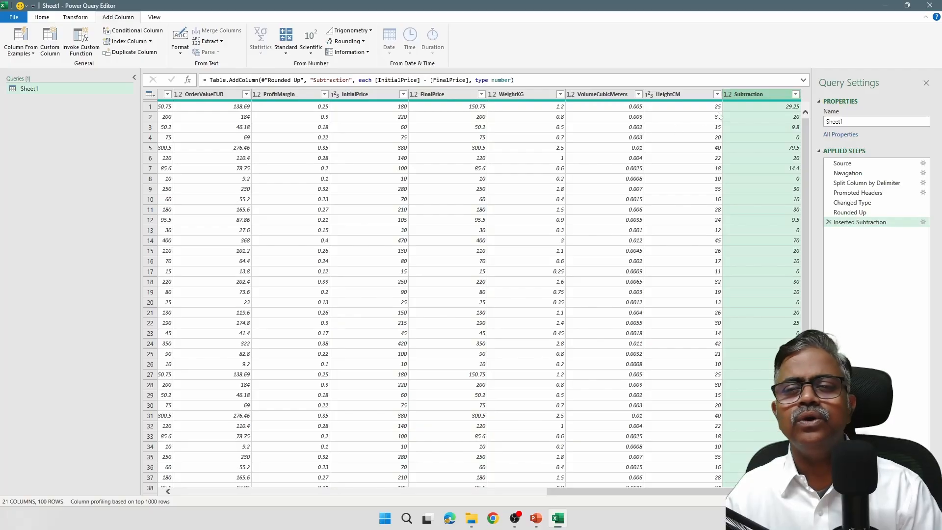
Rename the new Subtraction column as Margin.
double_click(756, 96)
text(MArgin)
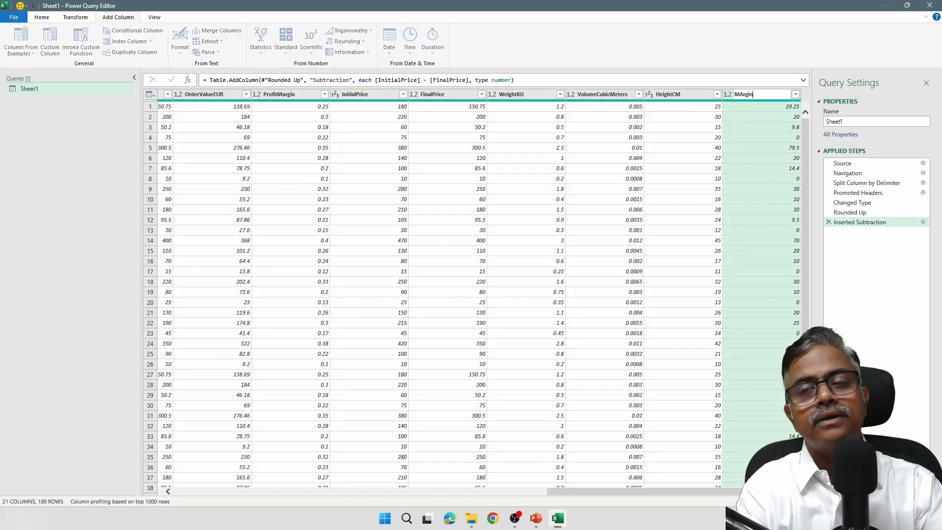
key(BackSpace)
key(BackSpace)
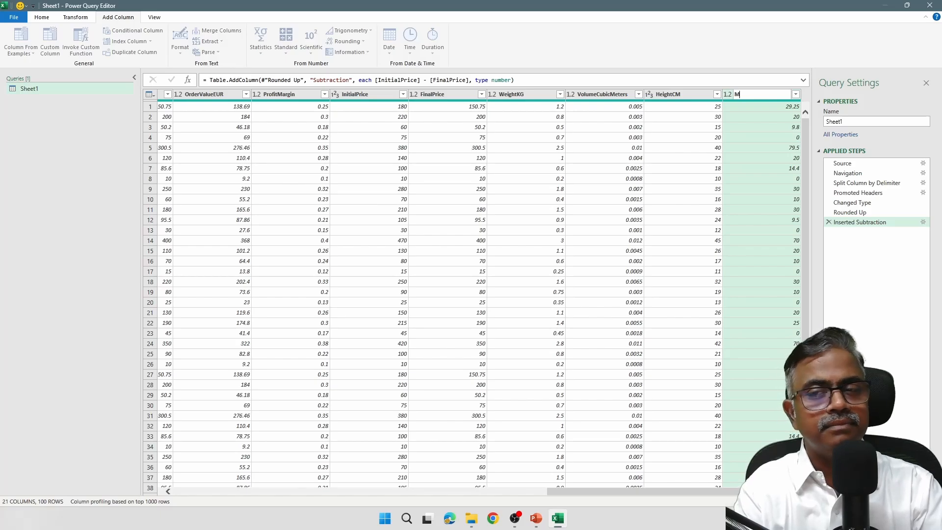
text(argin)
key(Return)
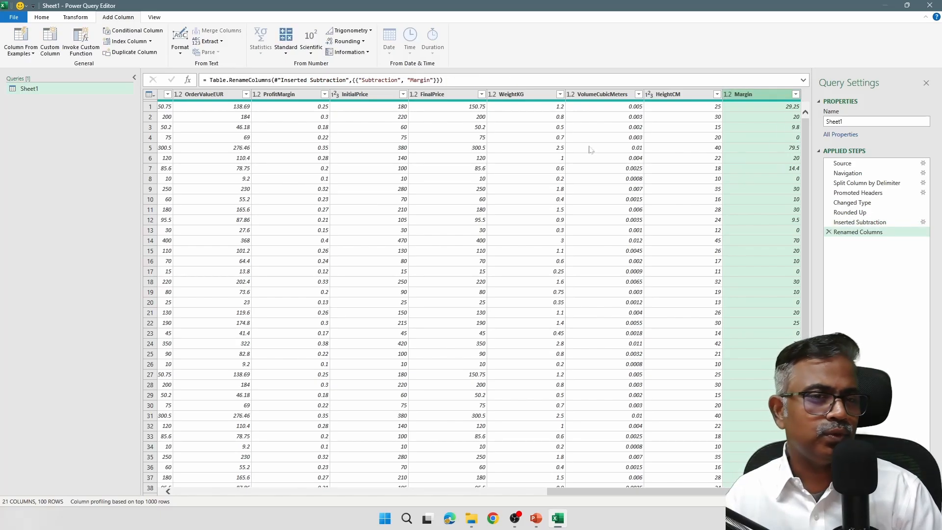
click(285, 42)
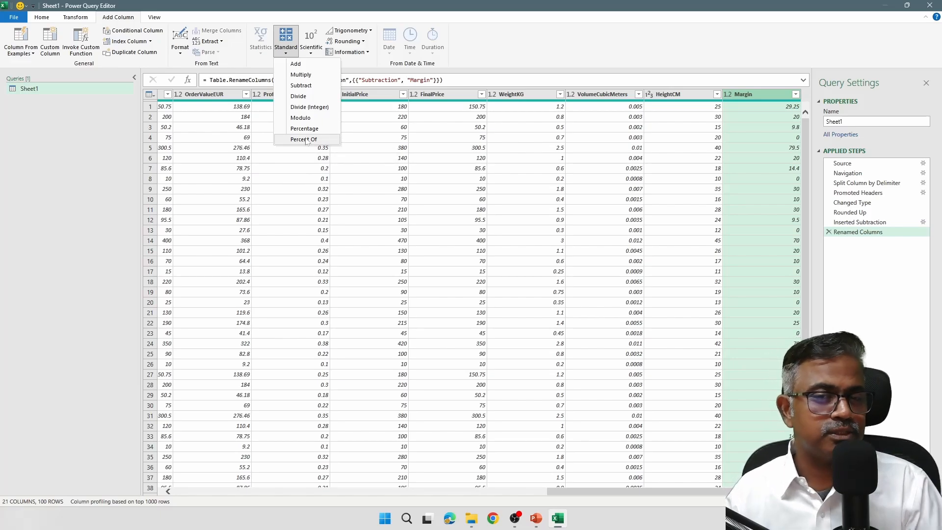
click(316, 132)
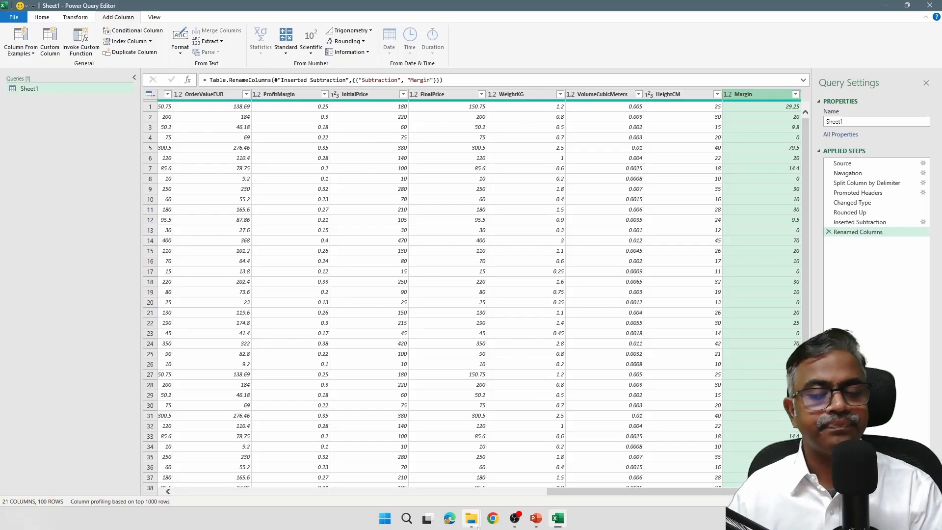
click(574, 486)
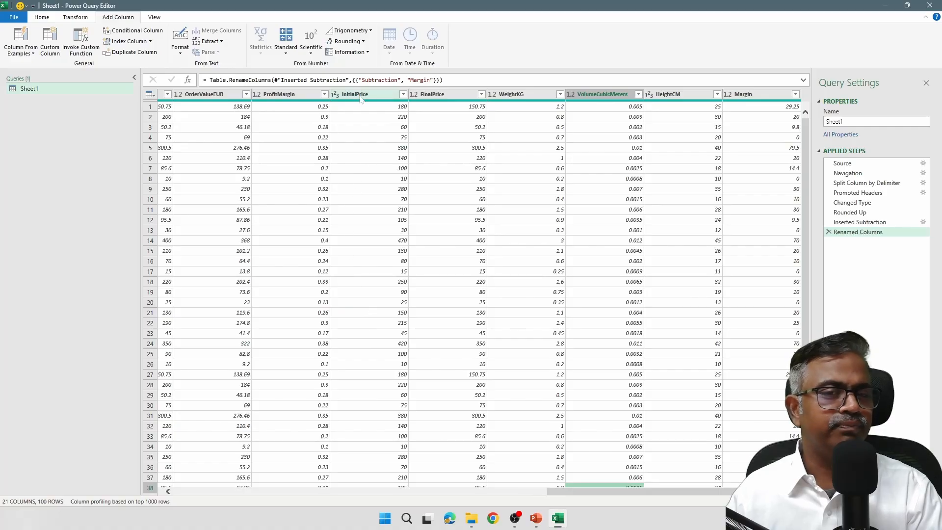
Add a new column that calculates 105 percent of each InitialPrice value using the Percentage operation.
click(364, 96)
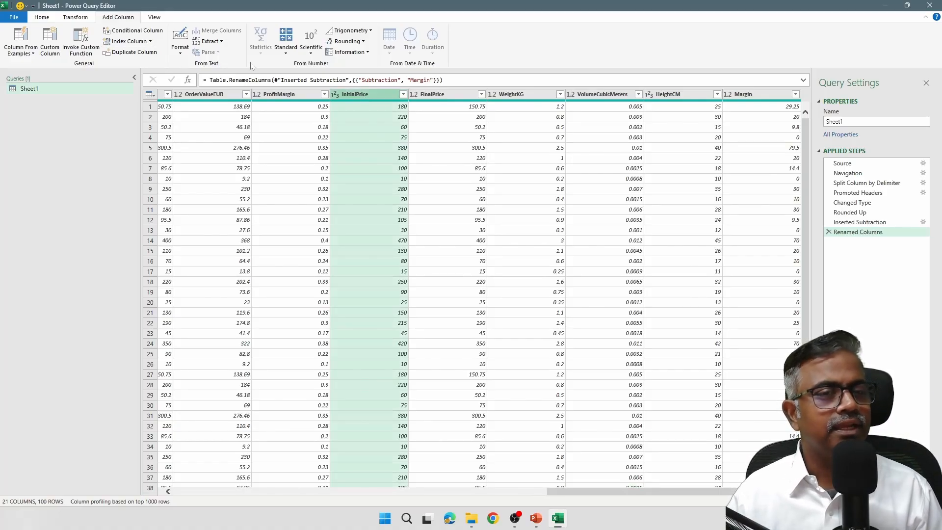
click(286, 49)
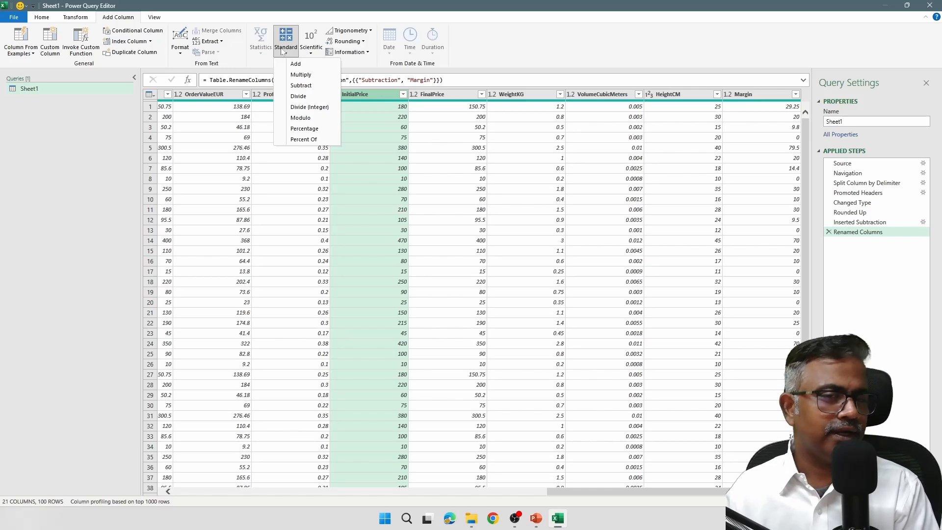
click(303, 129)
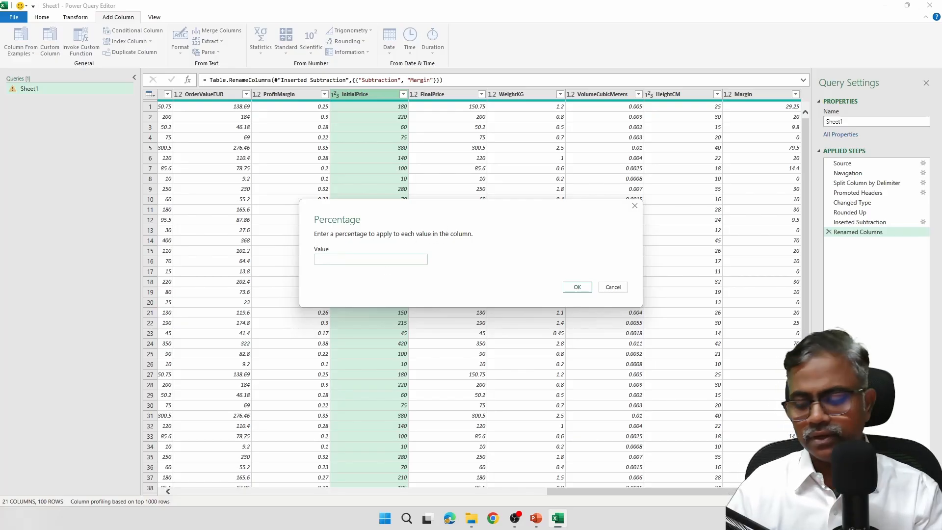
text(105)
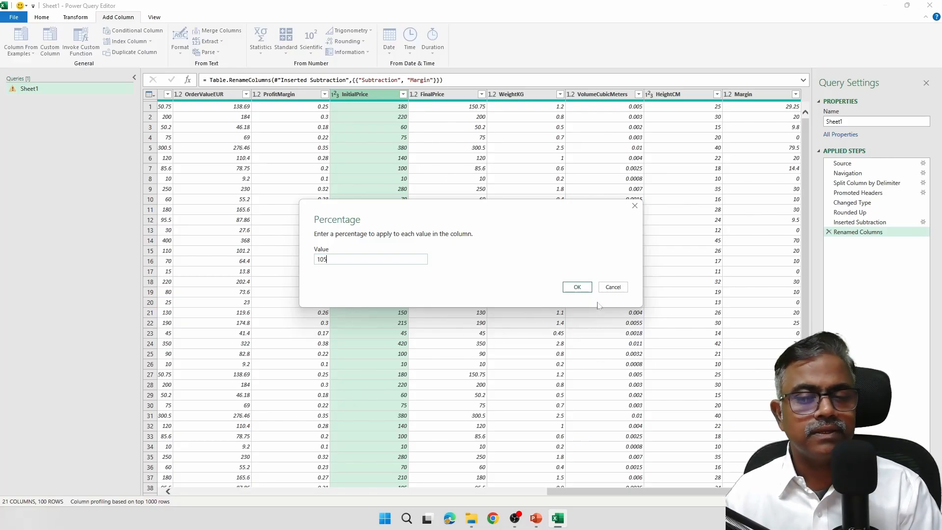
click(581, 290)
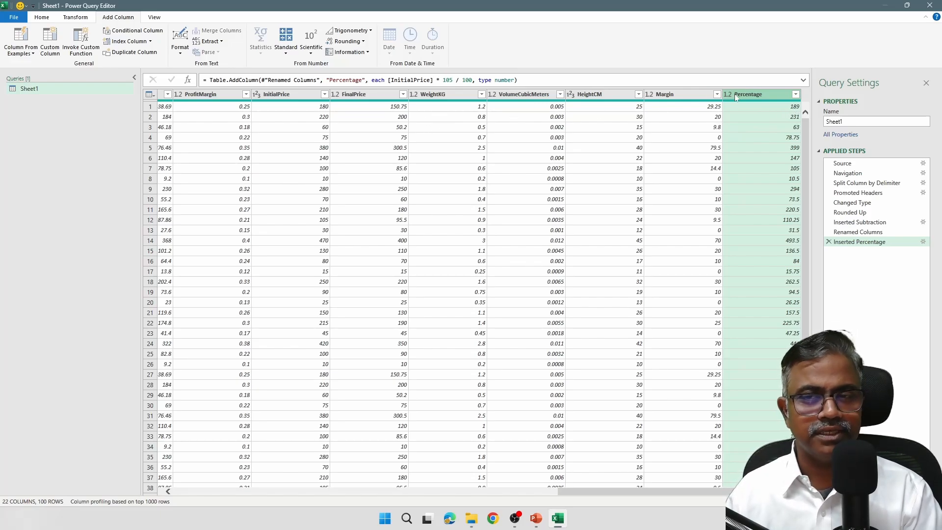
Move the Percentage column between InitialPrice and FinalPrice and rename it Incremented Initial Price.
drag(754, 98, 632, 96)
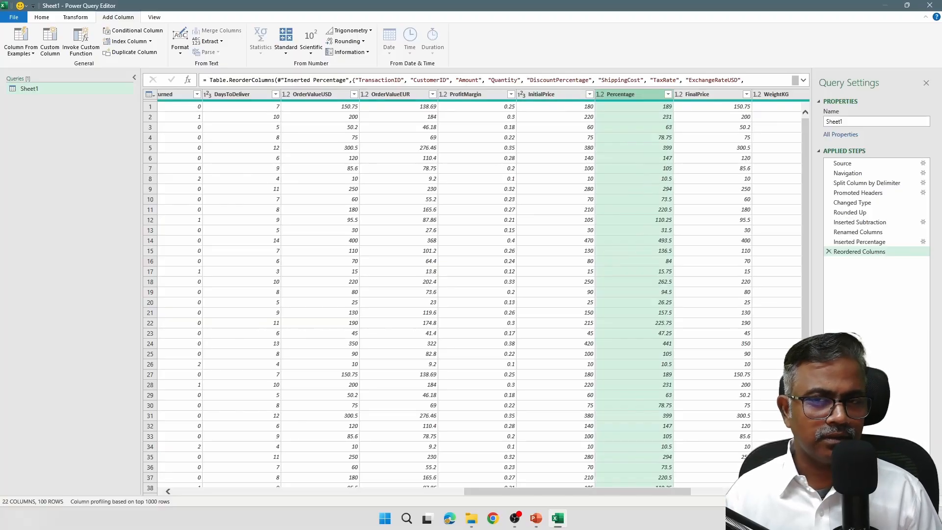
double_click(623, 97)
text(Inc)
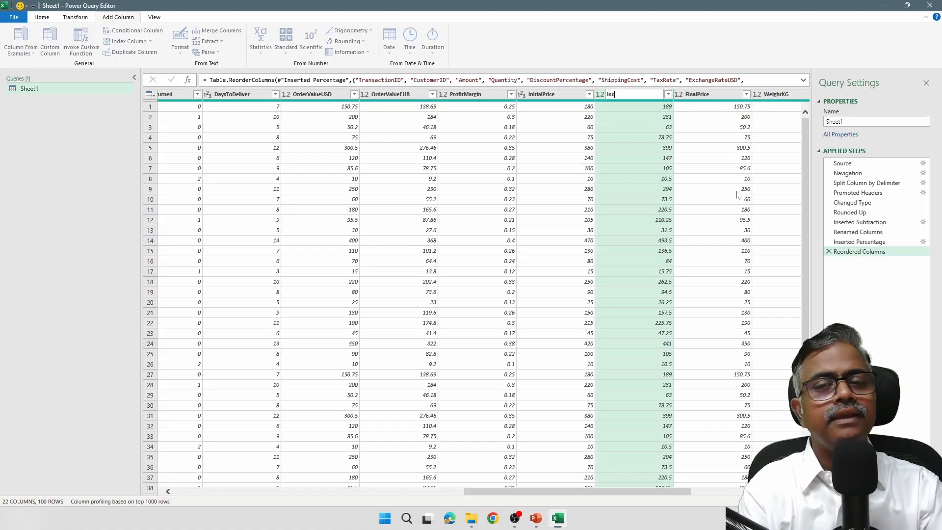
text(remnend)
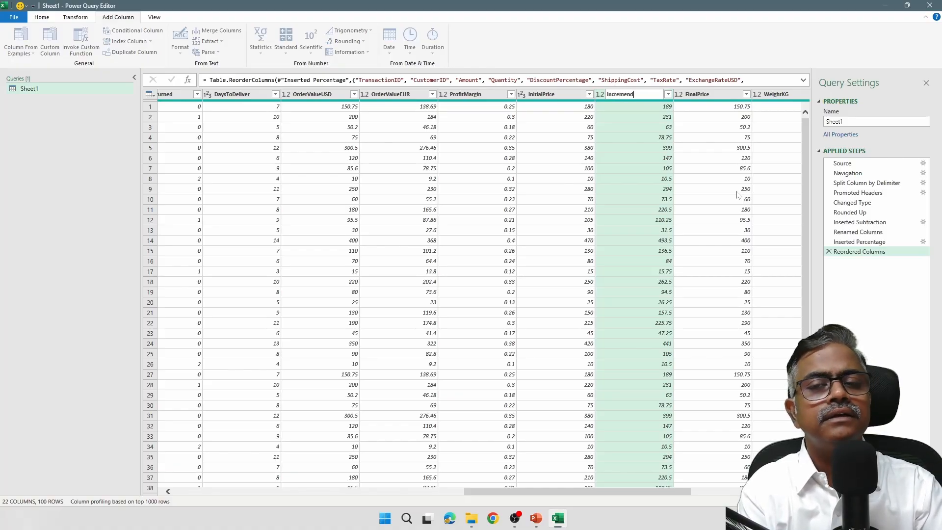
key(BackSpace)
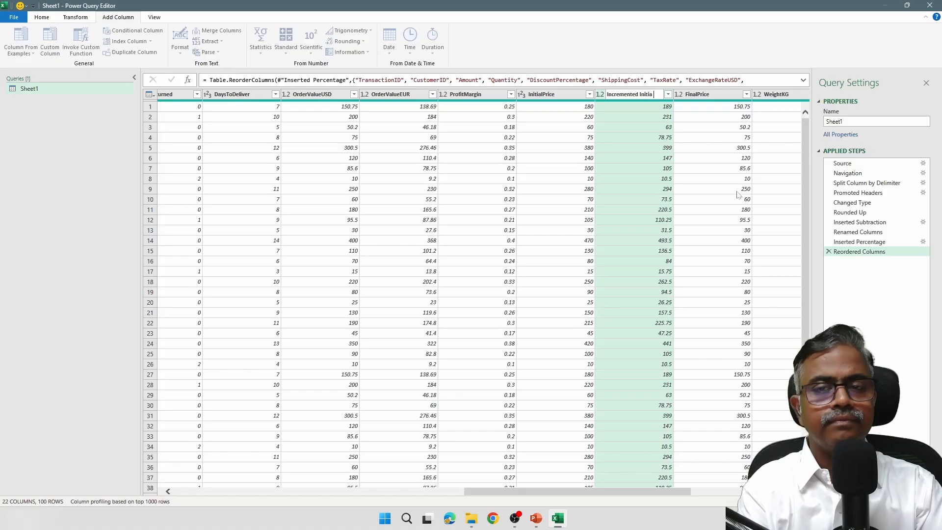
text(nted Initial Price)
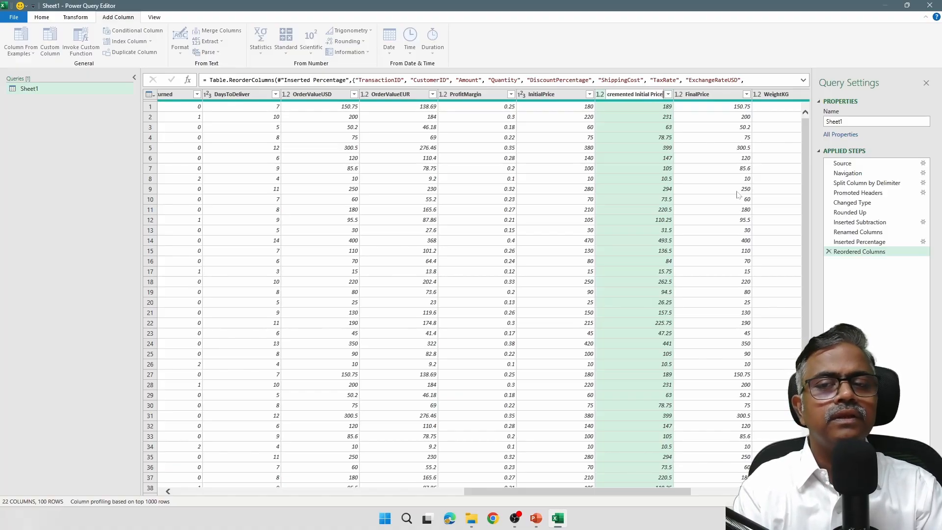
key(Return)
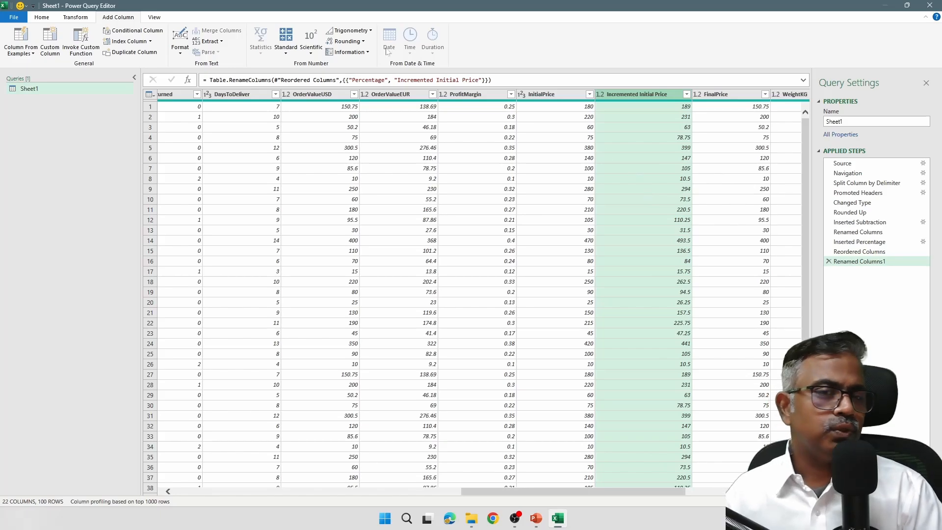
Add a Percent Of column expressing Incremented Initial Price as a percentage of the values in the InitialPrice column.
click(285, 52)
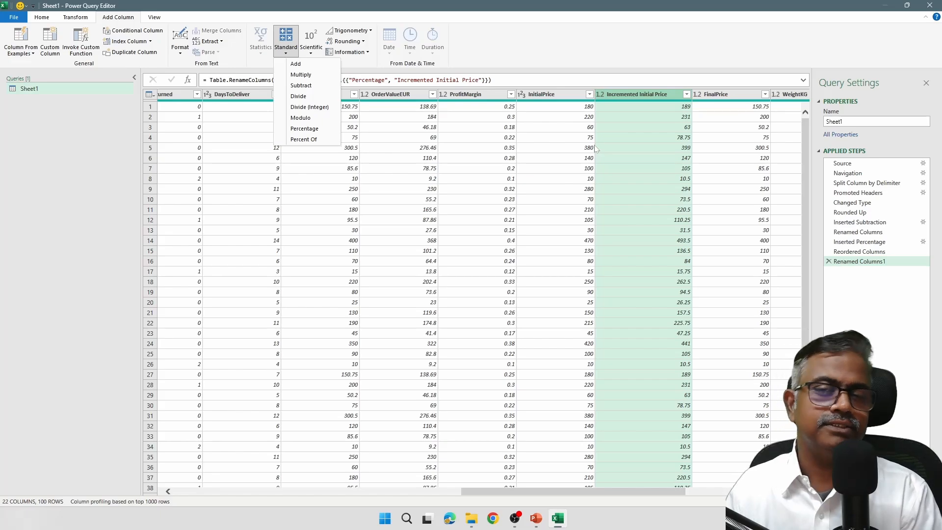
click(631, 98)
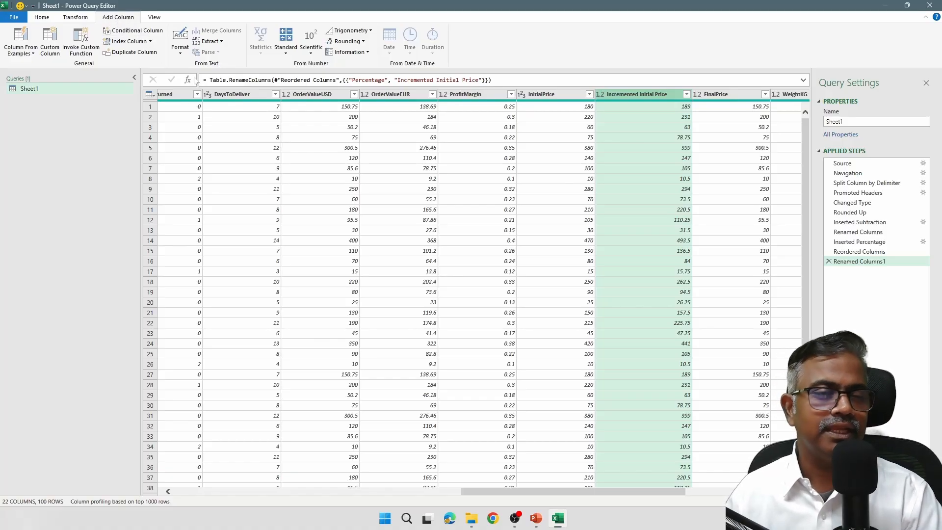
click(285, 52)
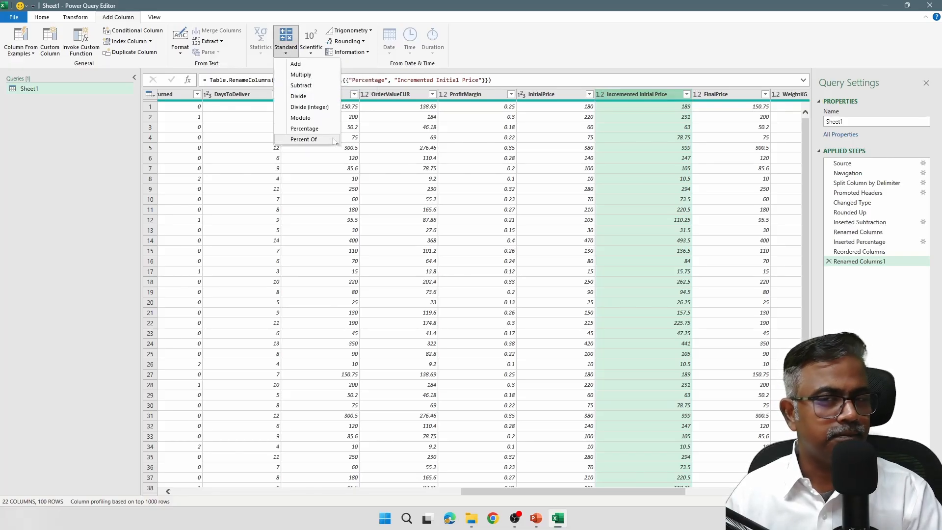
click(303, 139)
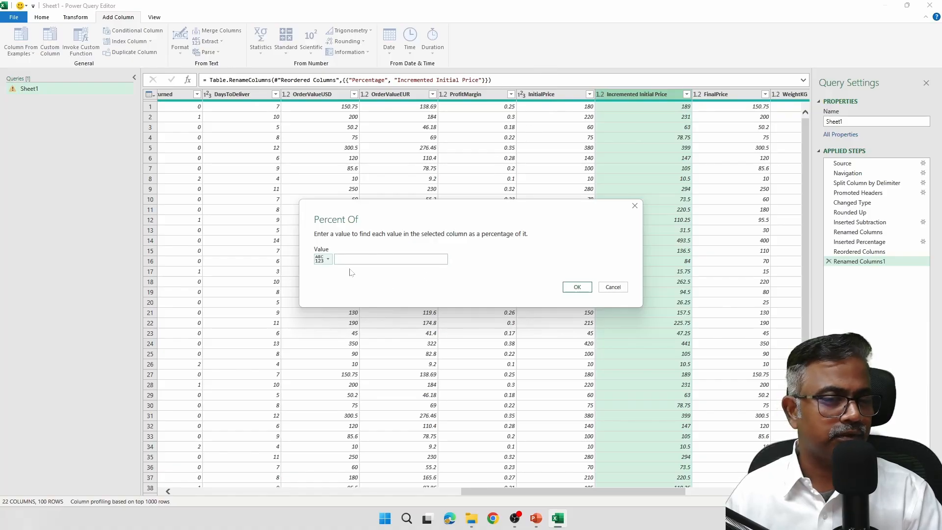
click(328, 259)
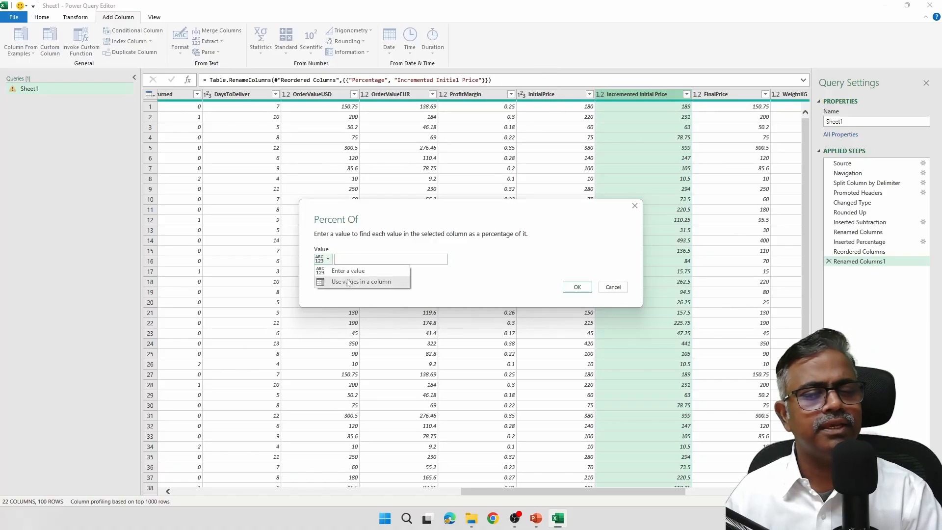
click(350, 282)
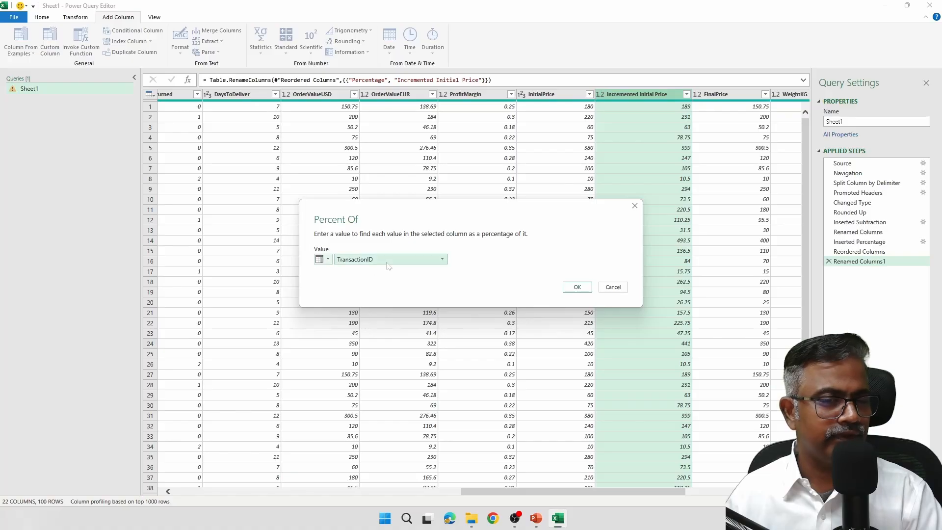
click(411, 259)
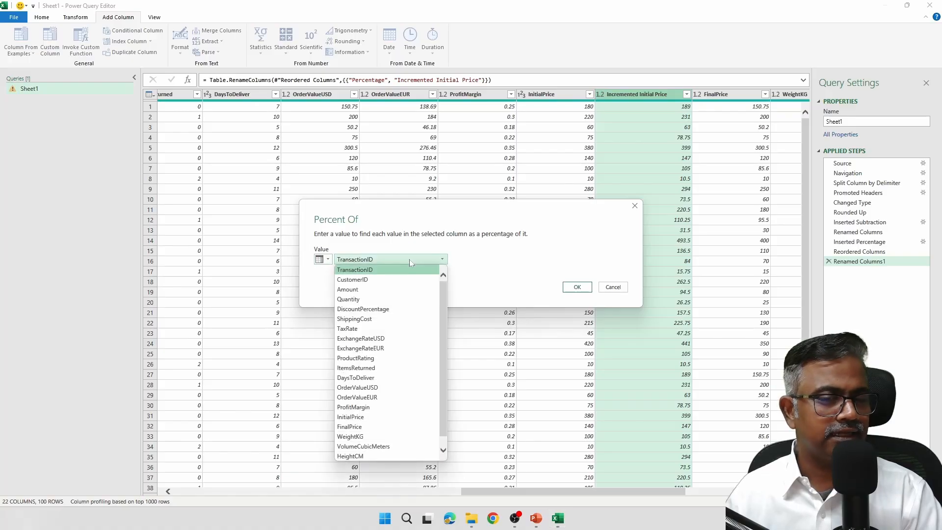
click(392, 418)
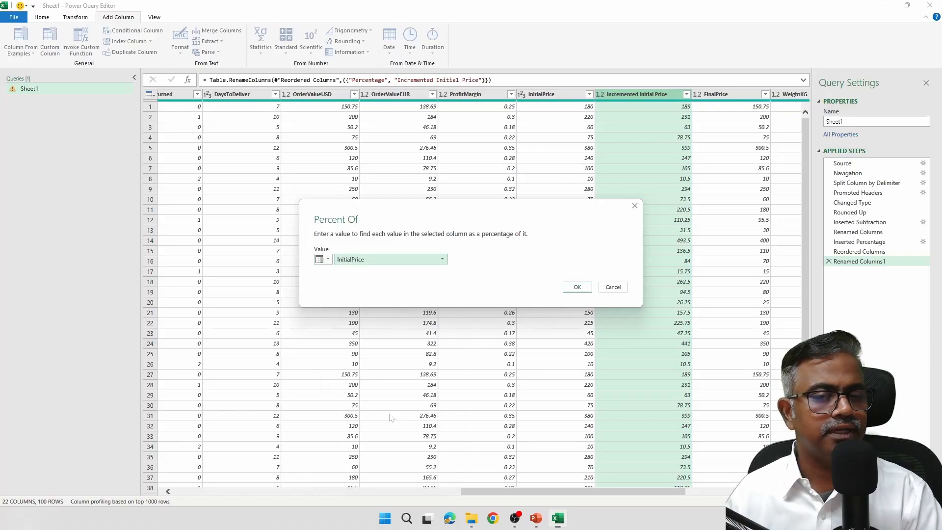
click(578, 287)
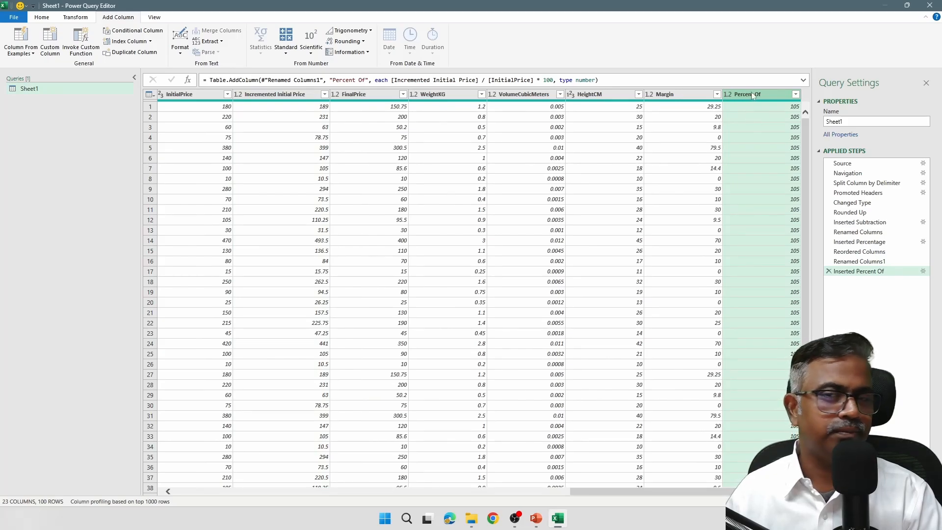
Move the Percent Of column between Incremented Initial Price and FinalPrice.
drag(752, 95, 374, 106)
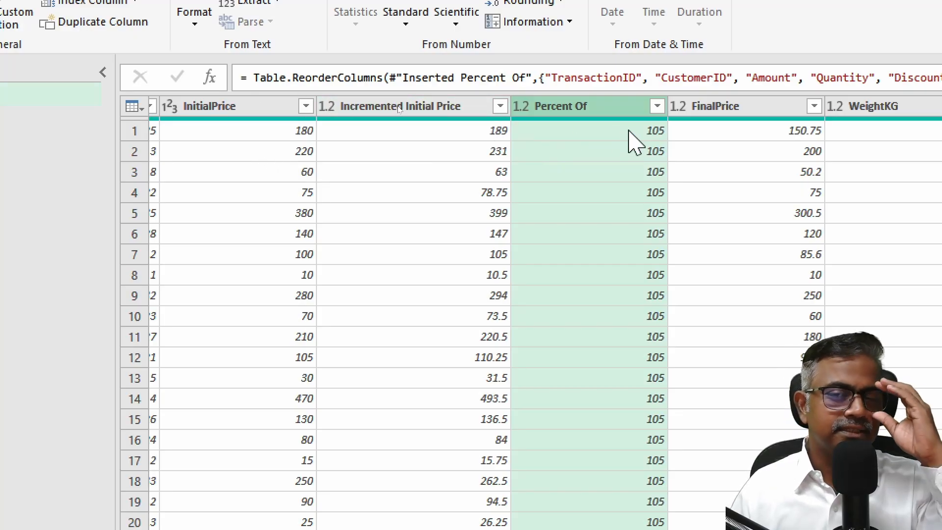
double_click(621, 106)
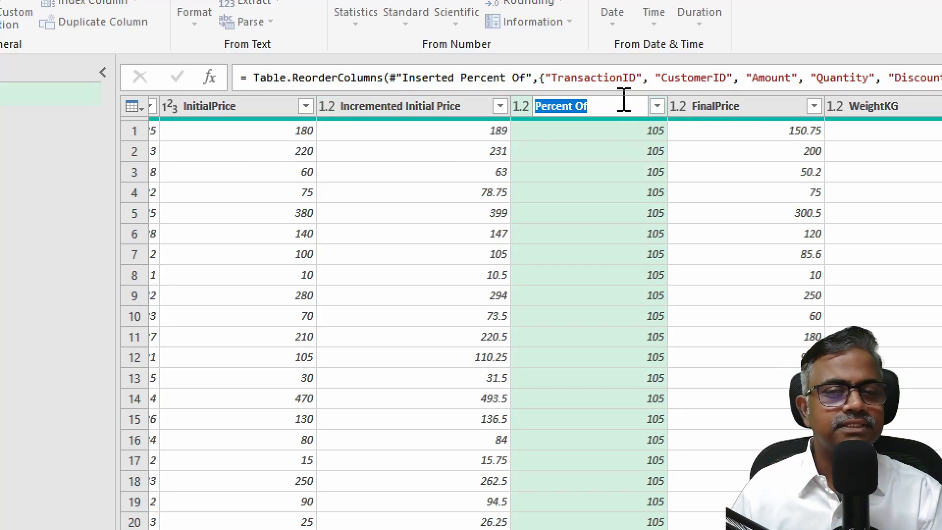
click(496, 154)
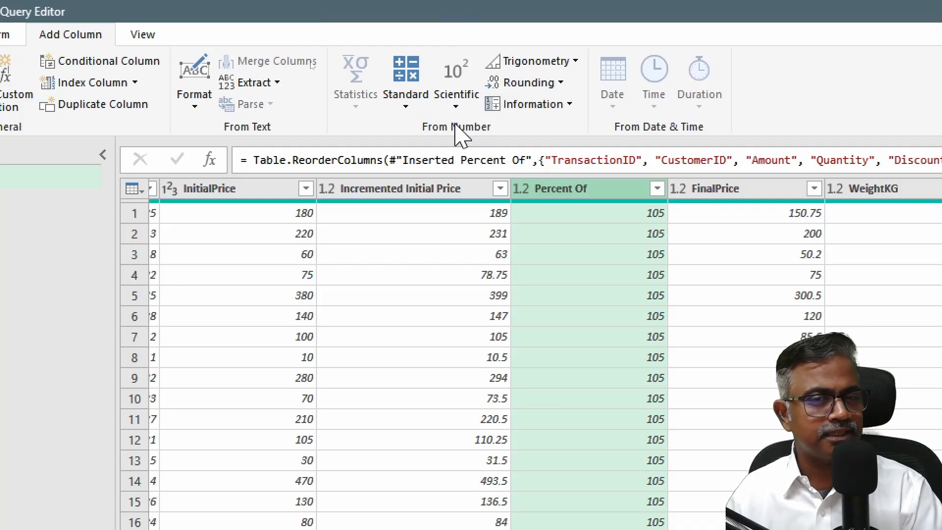
click(398, 108)
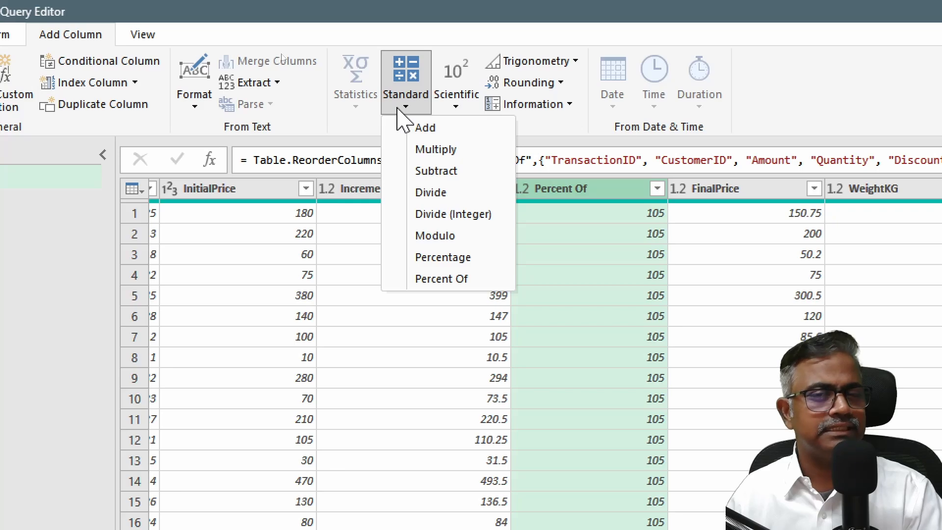
click(540, 105)
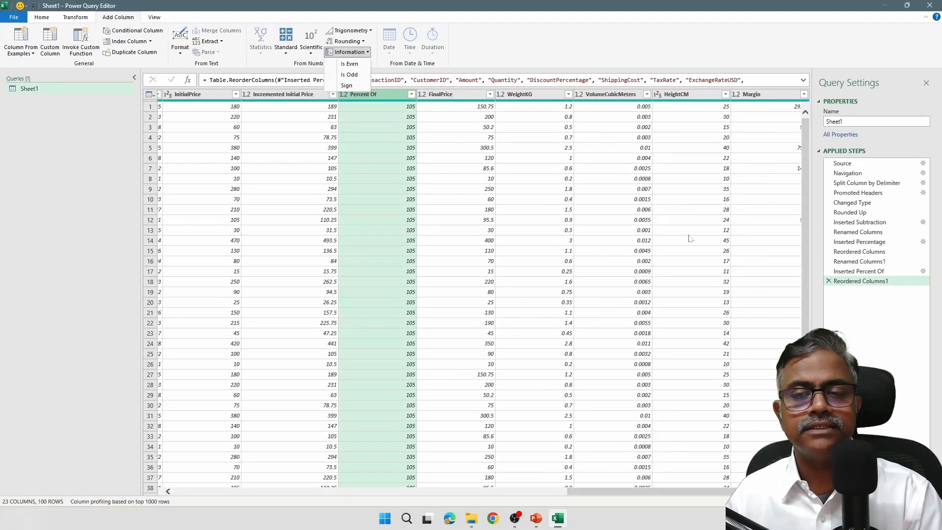
click(639, 491)
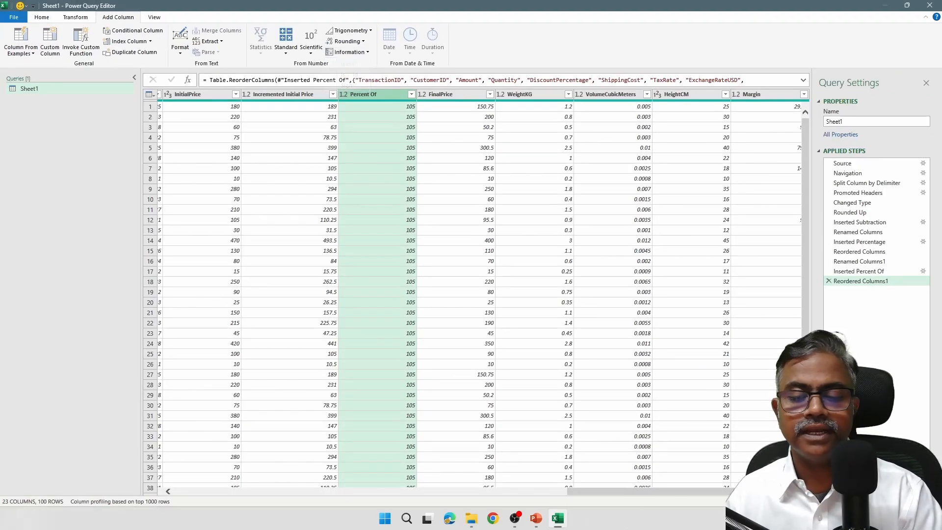
Add an Is Even column that tests the HeightCM values and move it between HeightCM and Margin.
drag(740, 491, 750, 491)
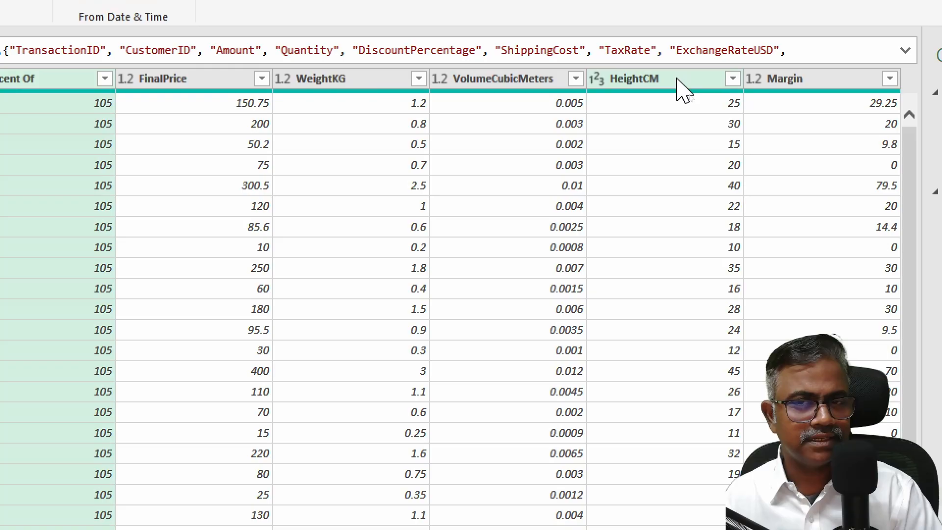
click(677, 58)
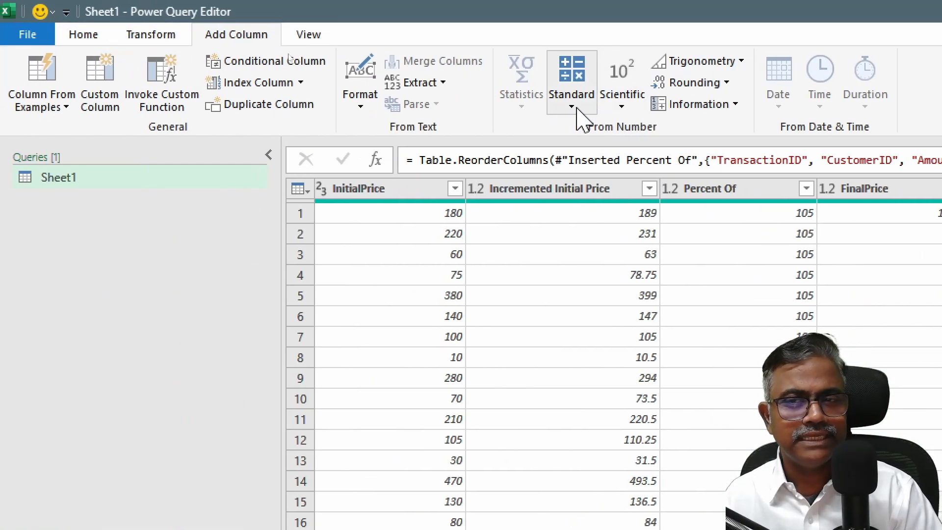
click(712, 108)
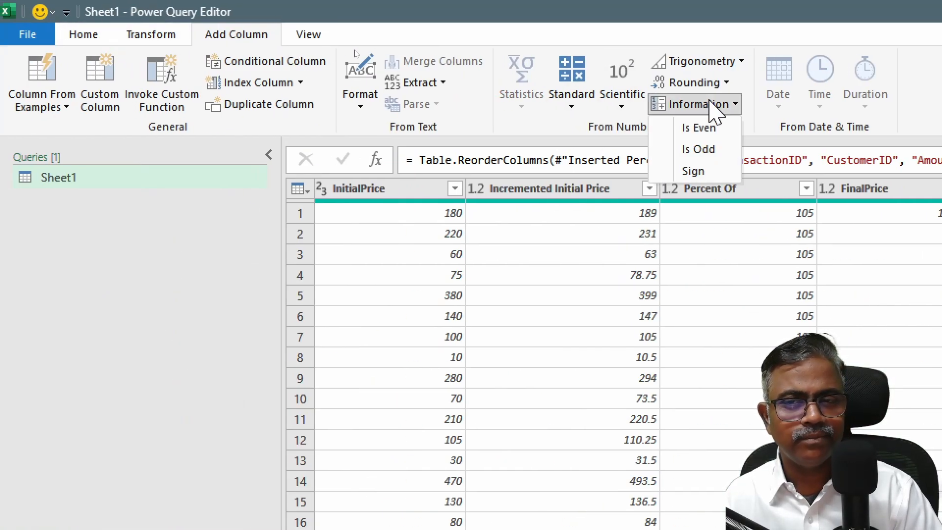
click(714, 132)
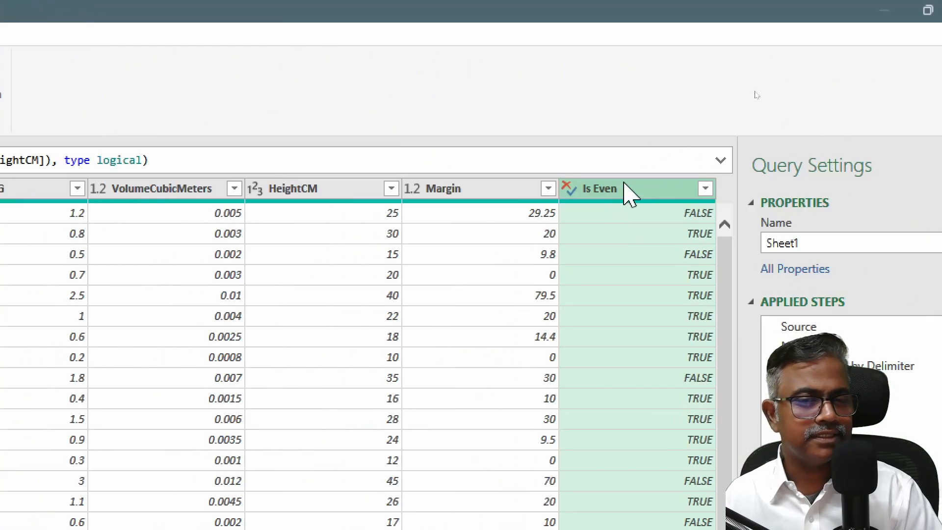
drag(630, 191, 458, 194)
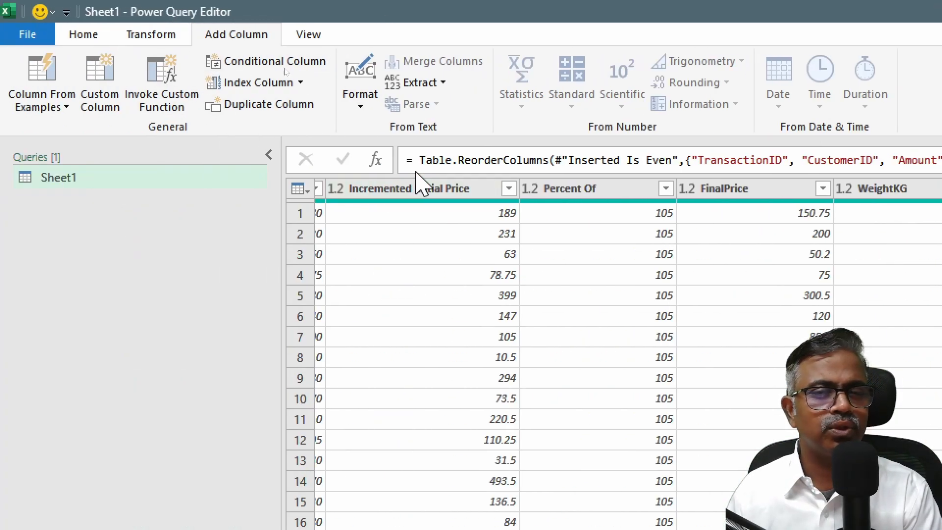
Examine the statistics, standard, scientific, trigonometry, rounding and information operations available for the FinalPrice column.
click(739, 190)
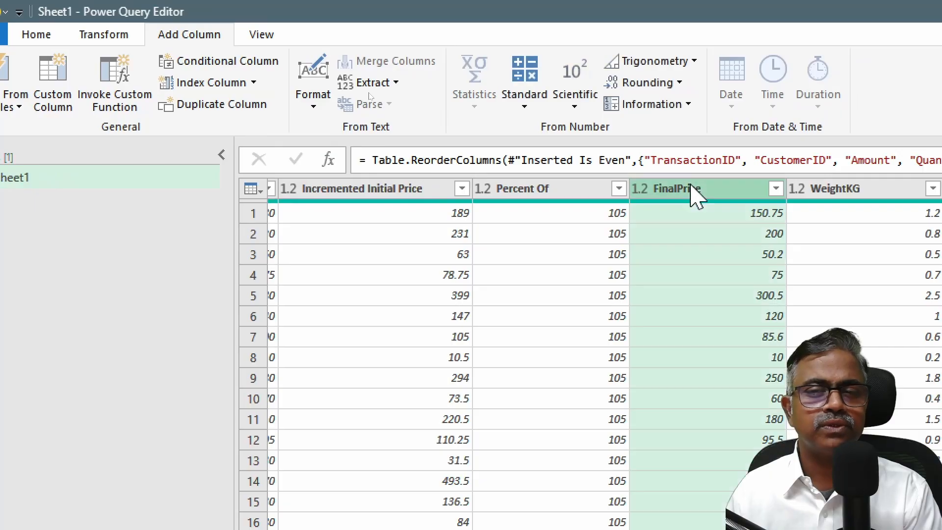
click(683, 106)
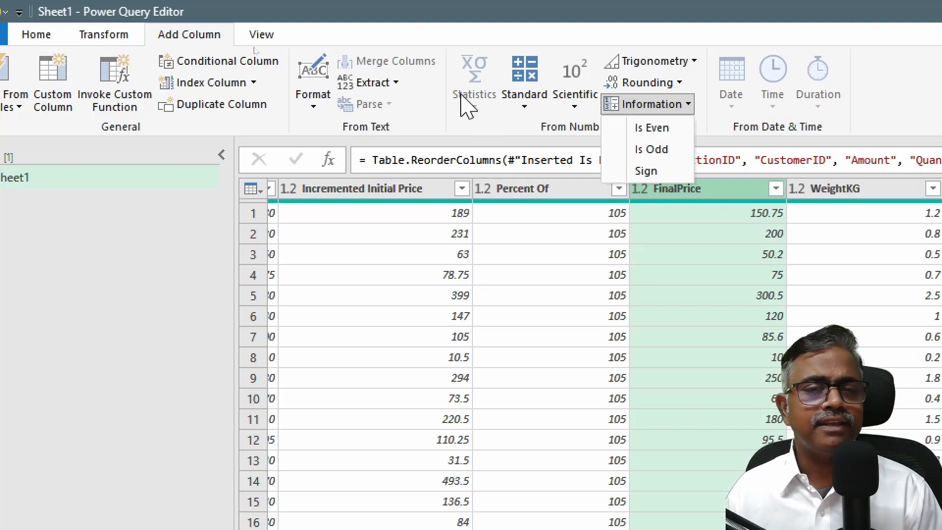
click(752, 280)
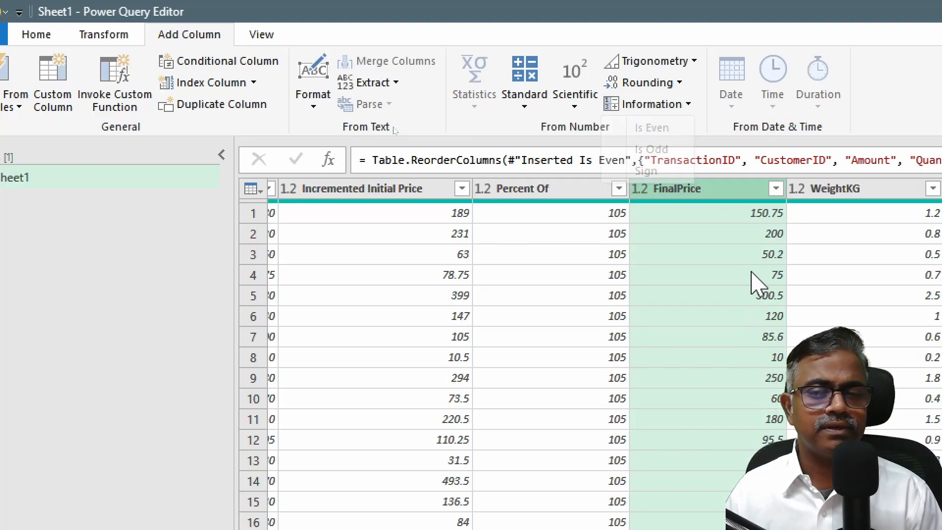
click(103, 34)
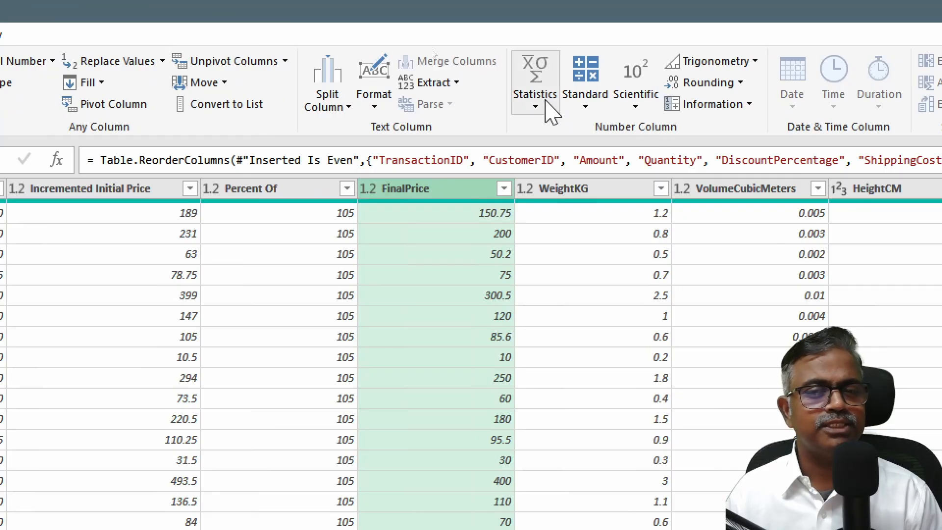
click(651, 103)
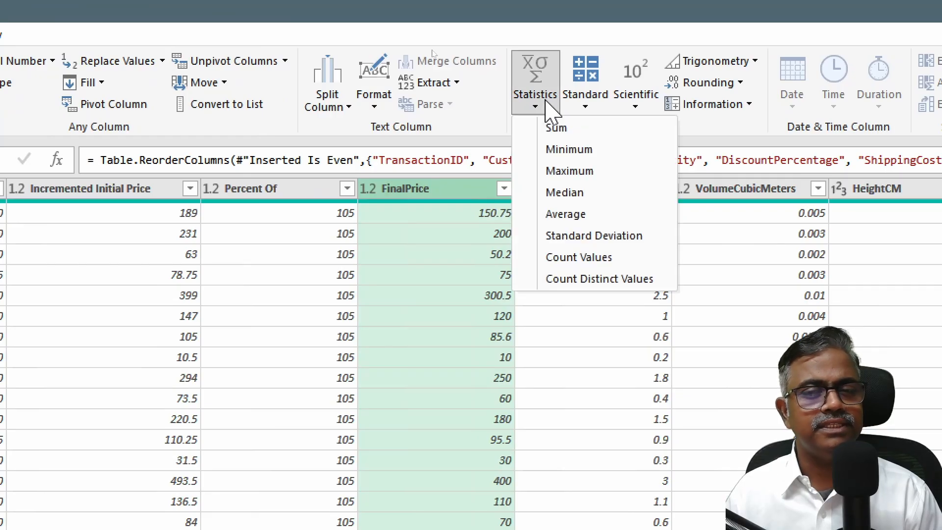
click(597, 96)
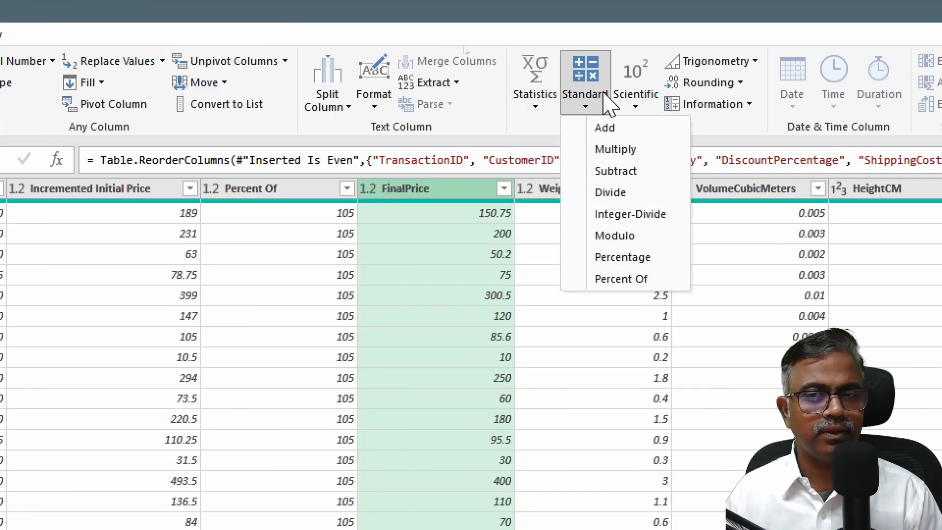
click(735, 83)
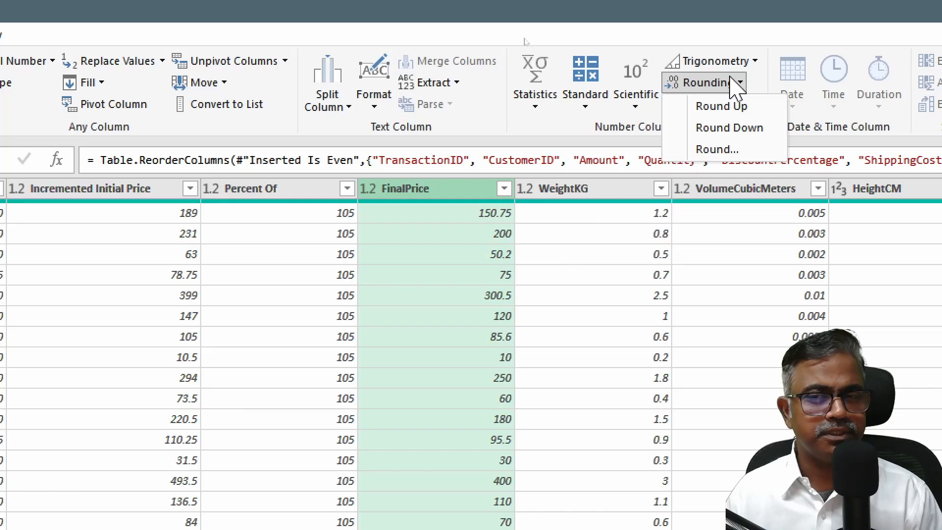
click(703, 106)
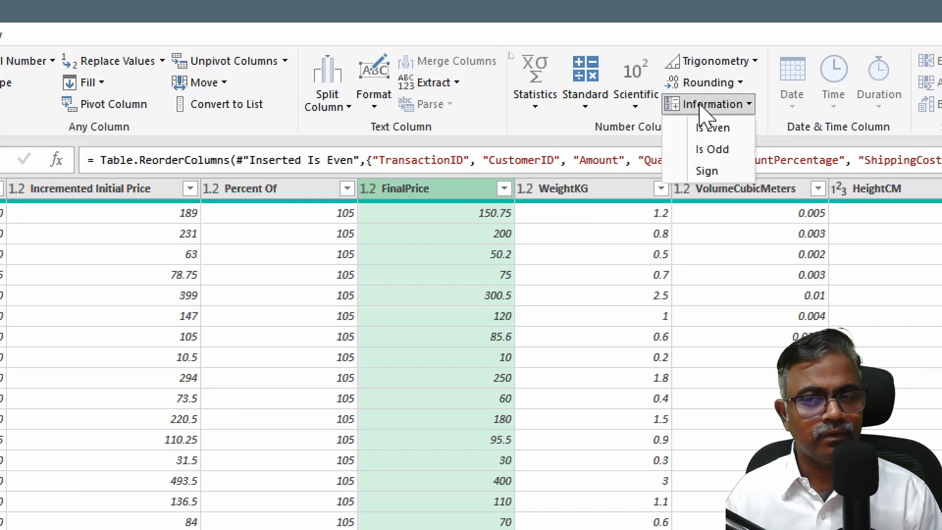
click(640, 132)
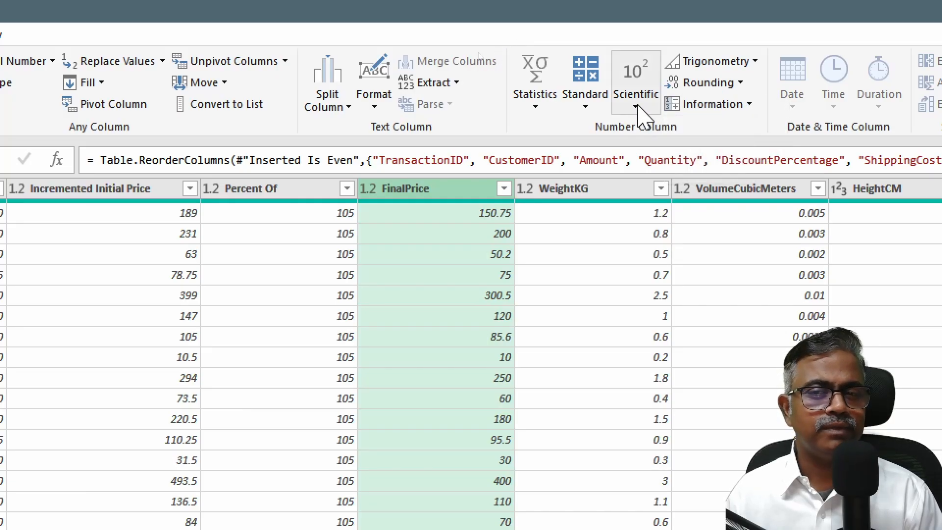
click(636, 106)
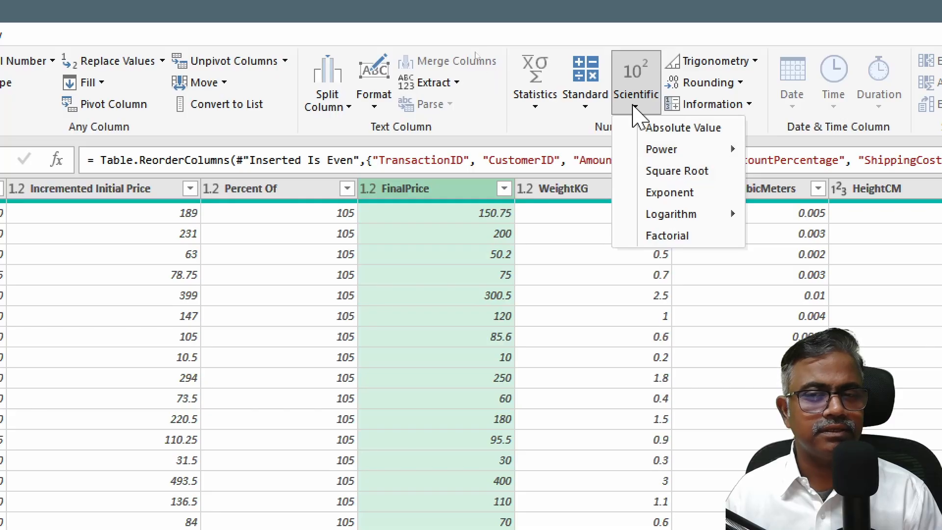
click(742, 69)
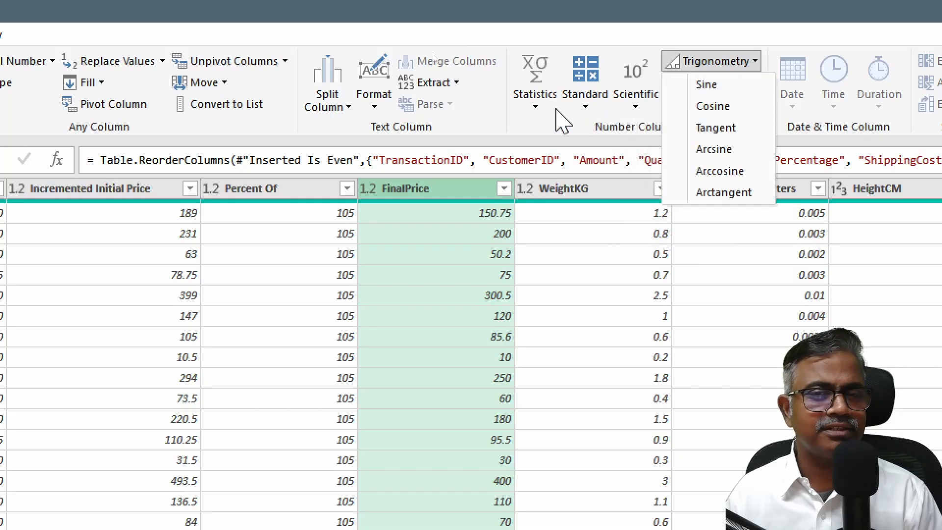
click(533, 109)
click(652, 100)
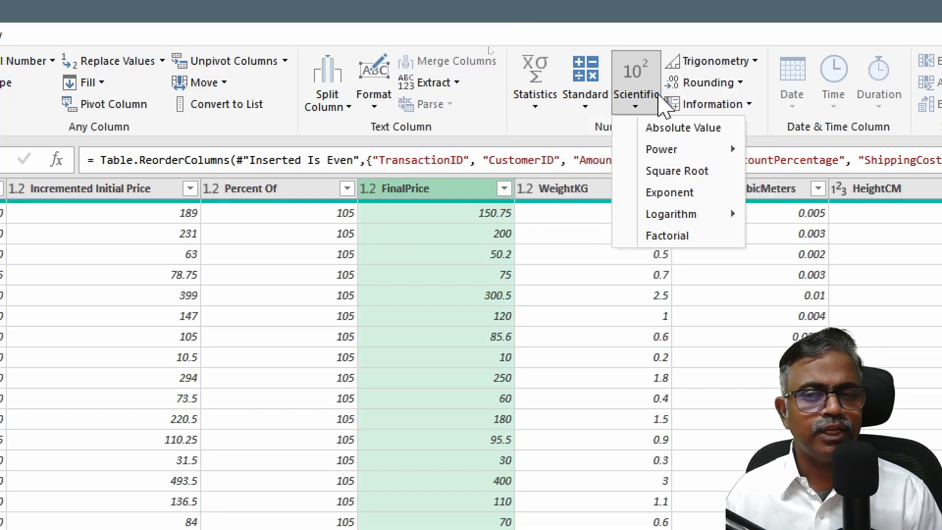
mouse_move(693, 155)
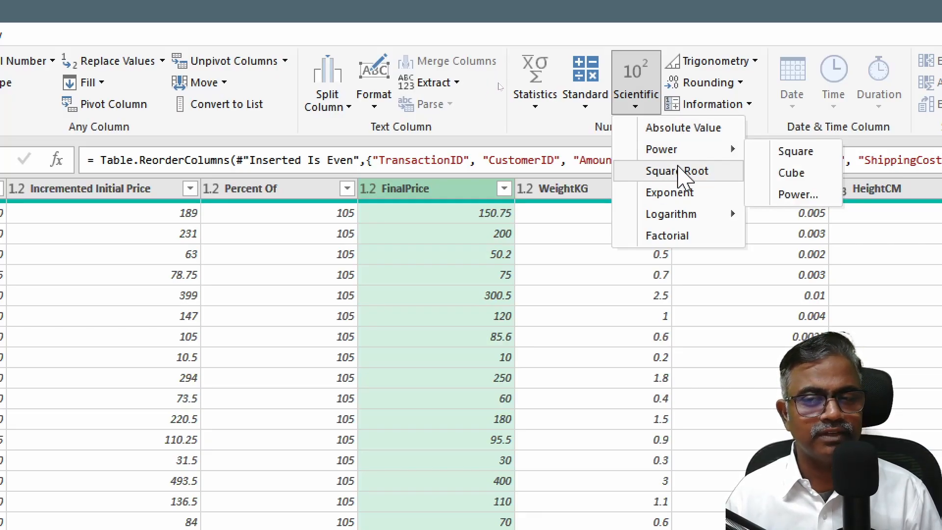
click(743, 62)
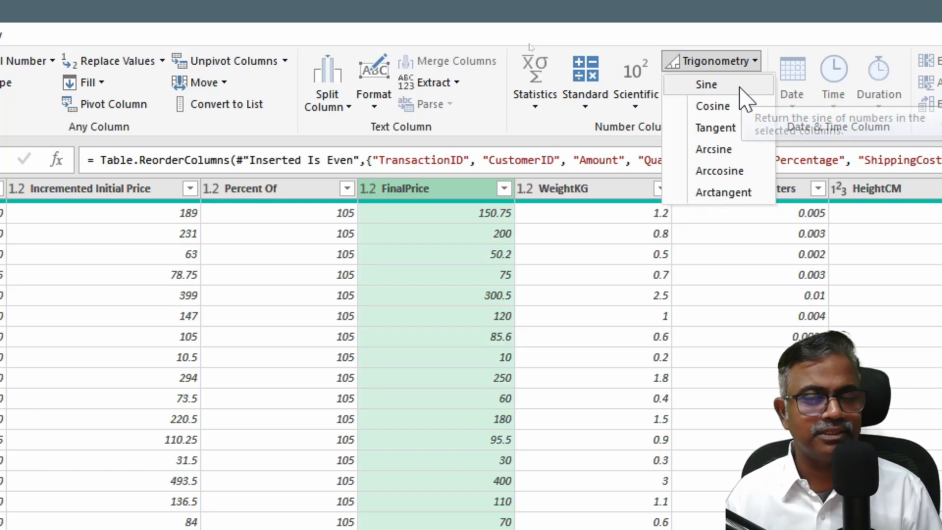
Calculate the sum of the FinalPrice column and delete that calculation from the applied steps.
click(534, 98)
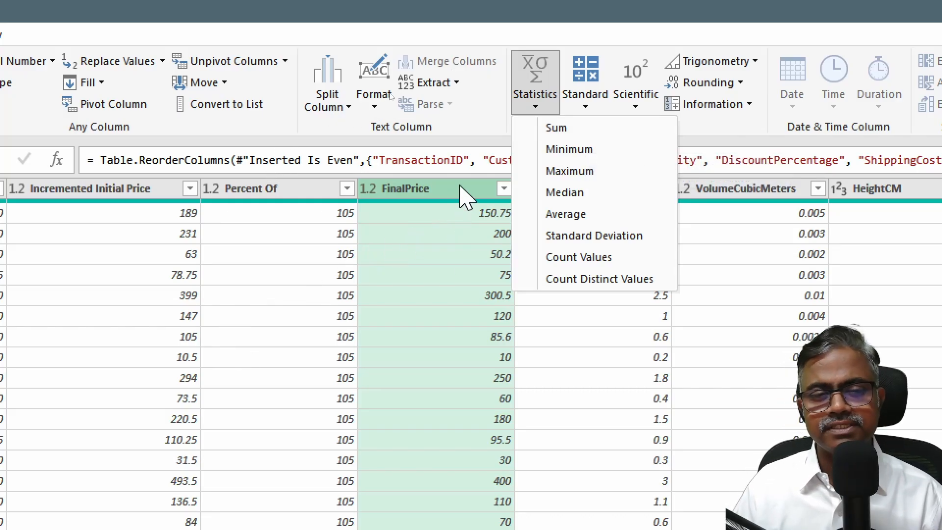
click(557, 129)
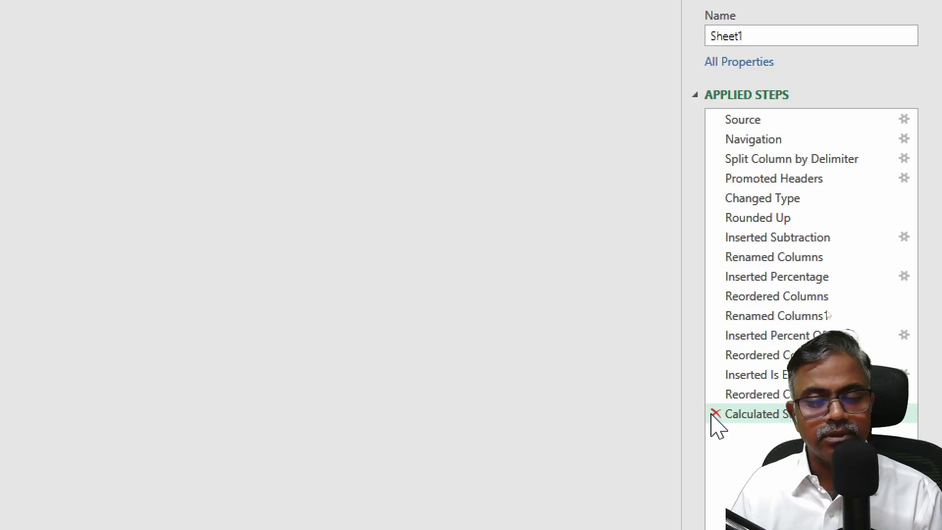
click(715, 413)
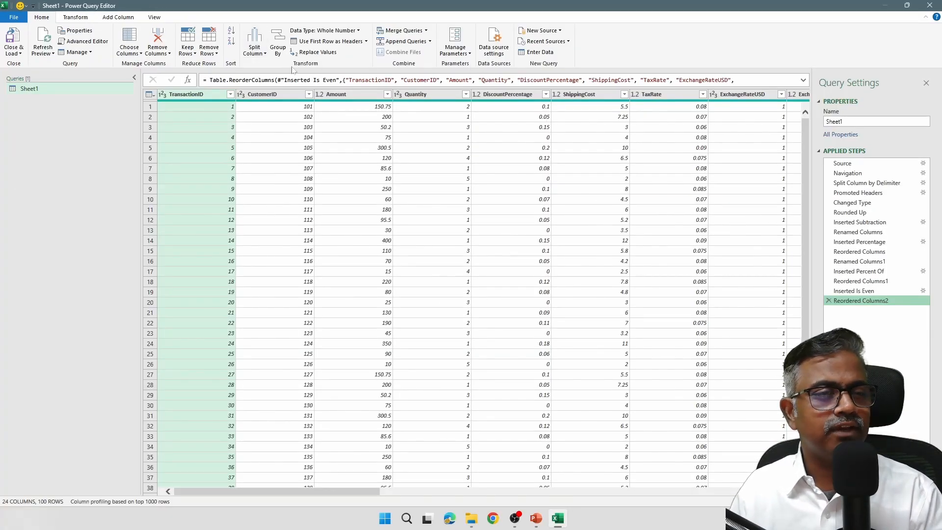
Review the number operations for transforming existing columns against those for adding columns, covering statistics, standard, rounding, scientific and trigonometry.
click(82, 20)
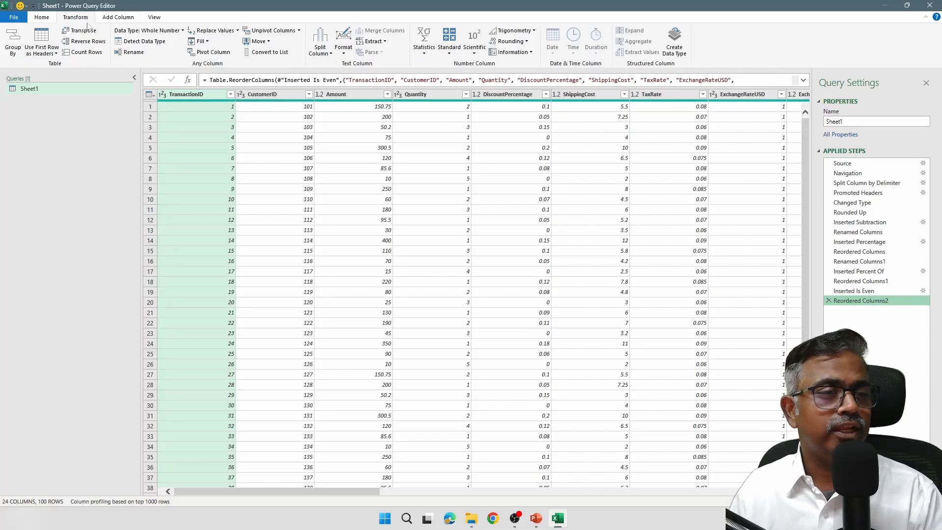
click(118, 18)
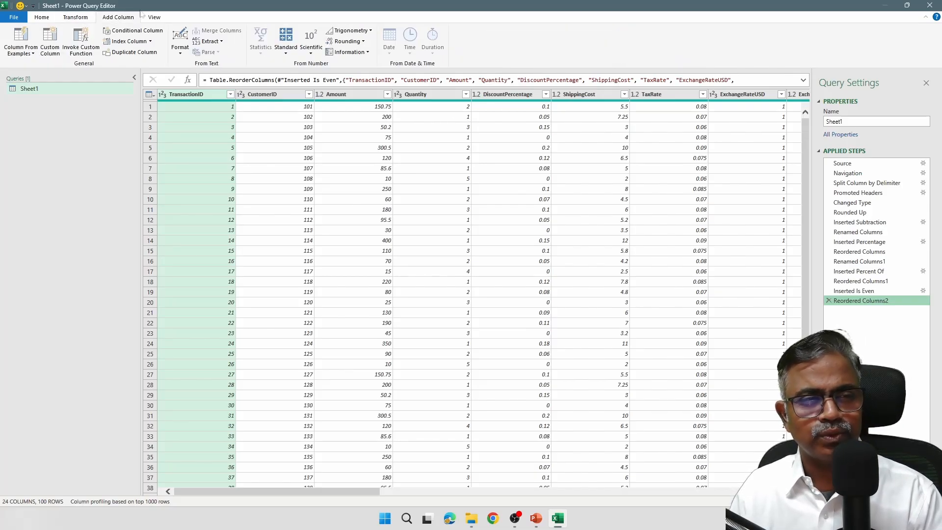
click(78, 19)
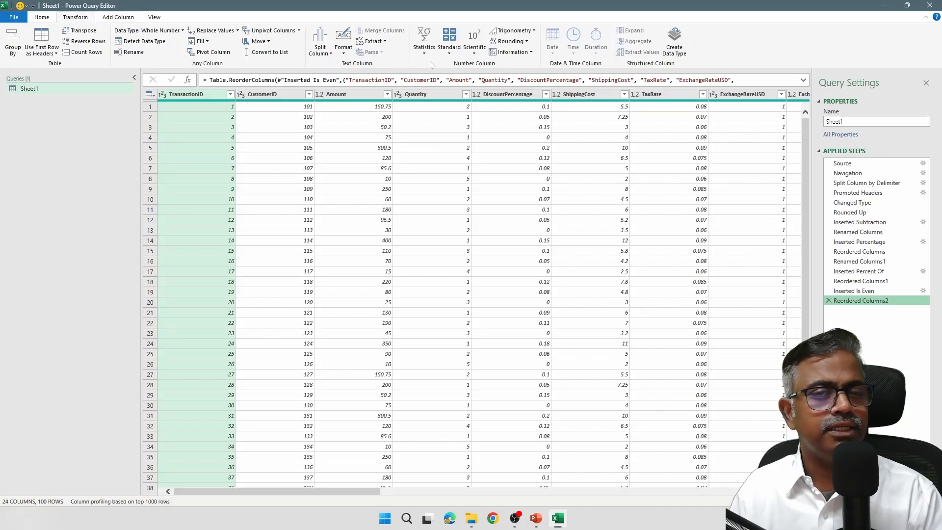
click(425, 52)
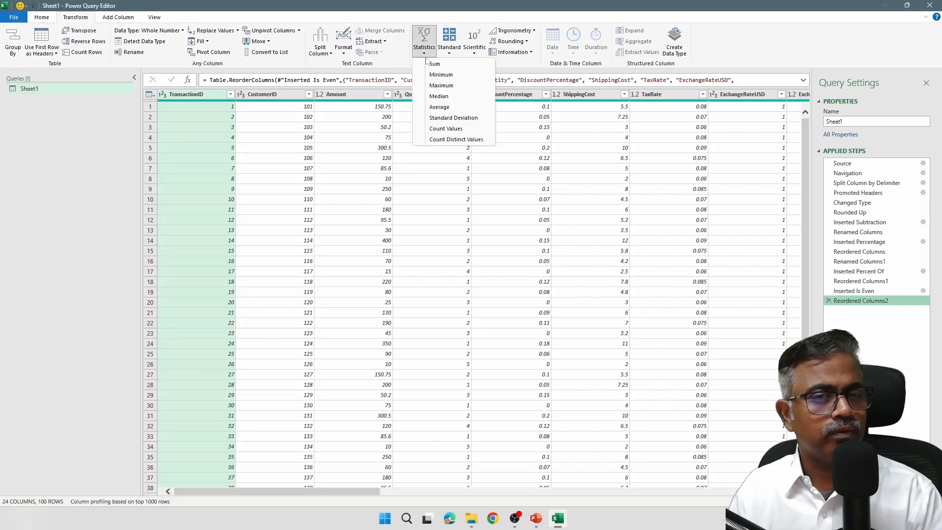
click(447, 53)
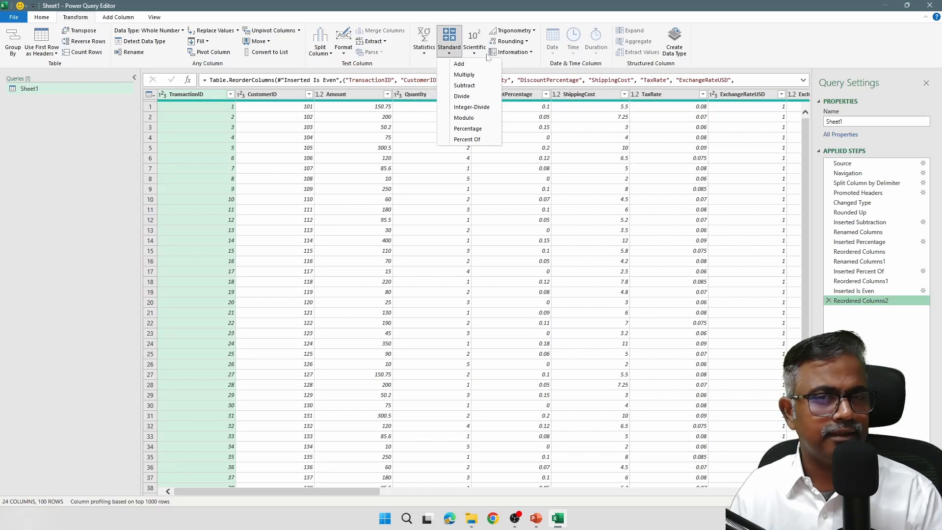
click(525, 43)
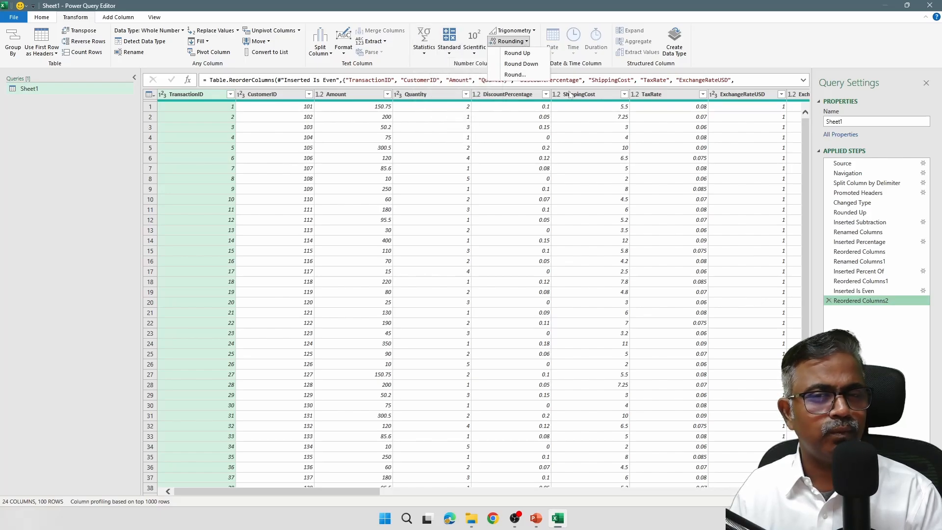
click(716, 58)
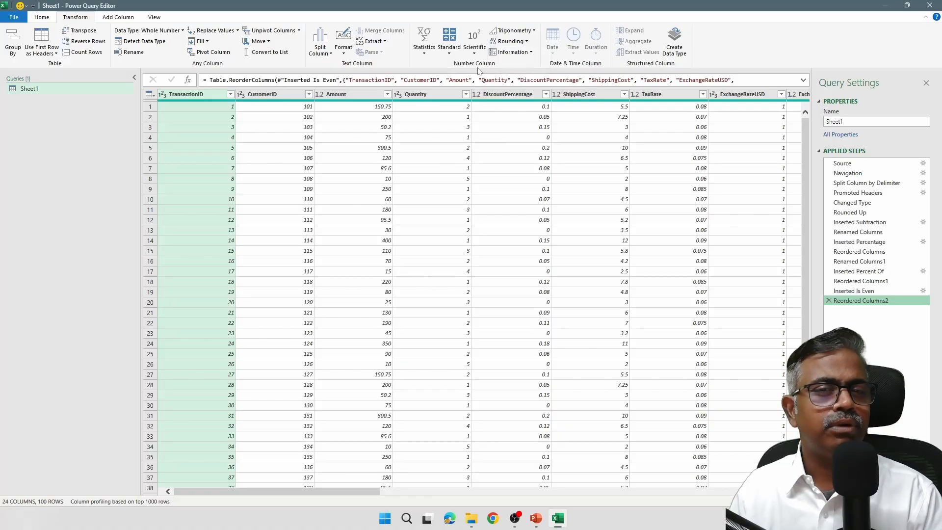
click(473, 47)
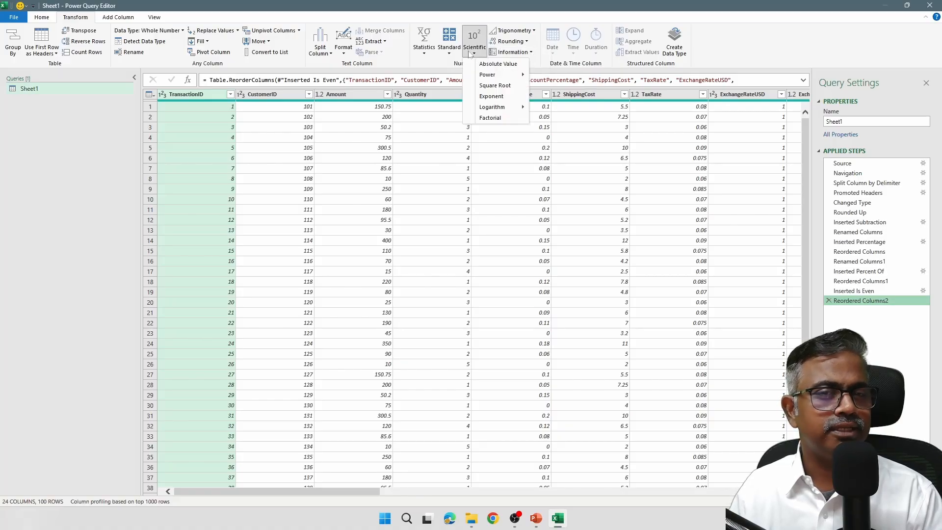
click(533, 33)
click(761, 47)
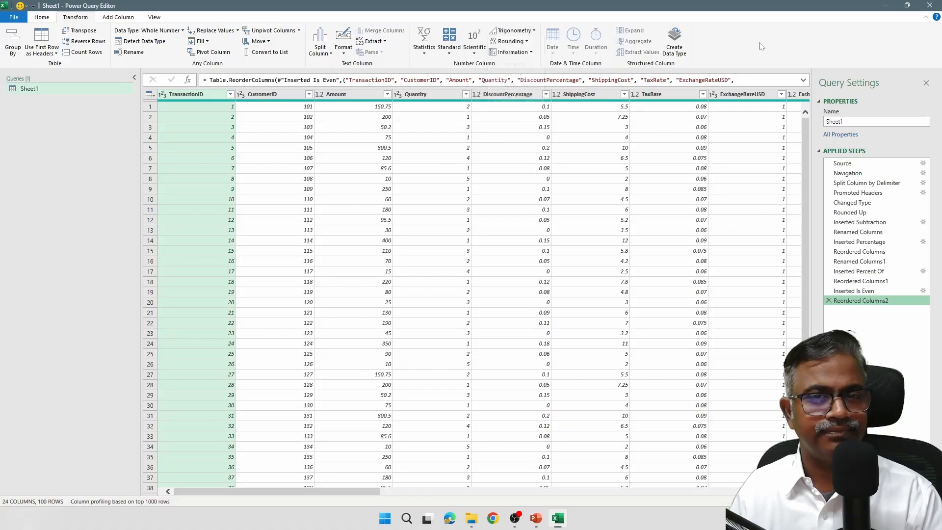